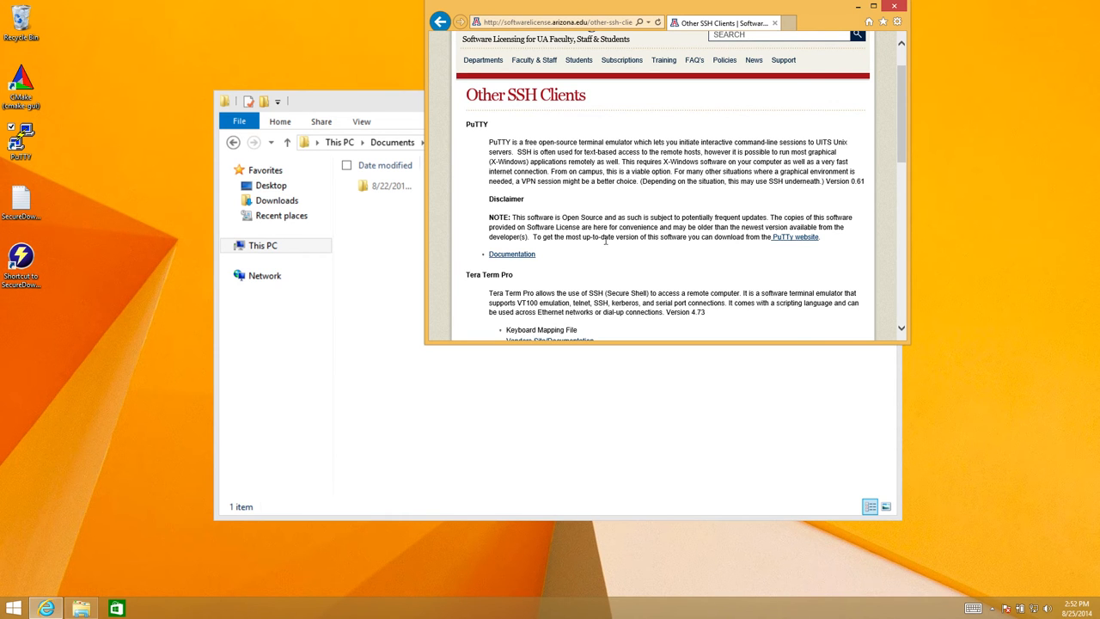
Step: Return to the Students software page and reach the WinSCP entry through the SSH listing under Security
scroll(628, 217, "up", 1)
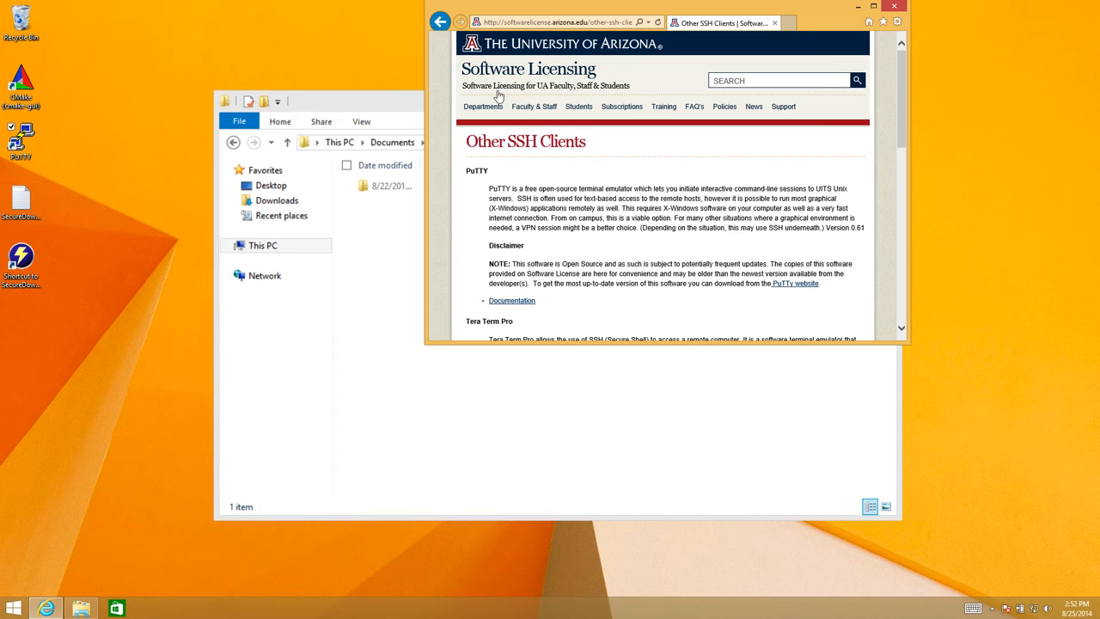
left_click(440, 22)
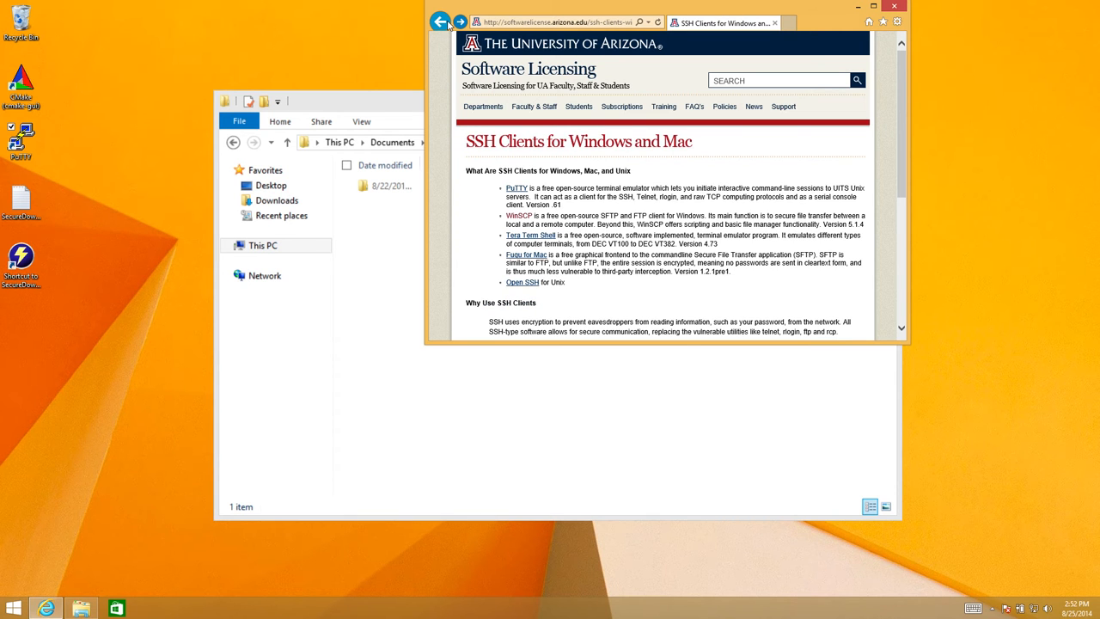
left_click(441, 22)
left_click(793, 105)
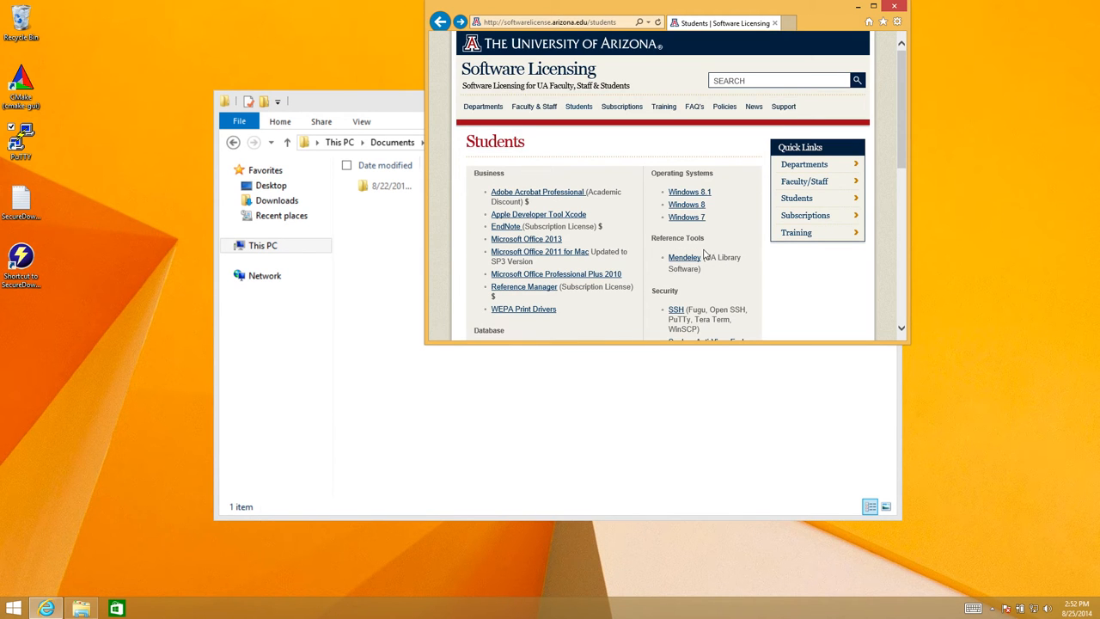
left_click(675, 312)
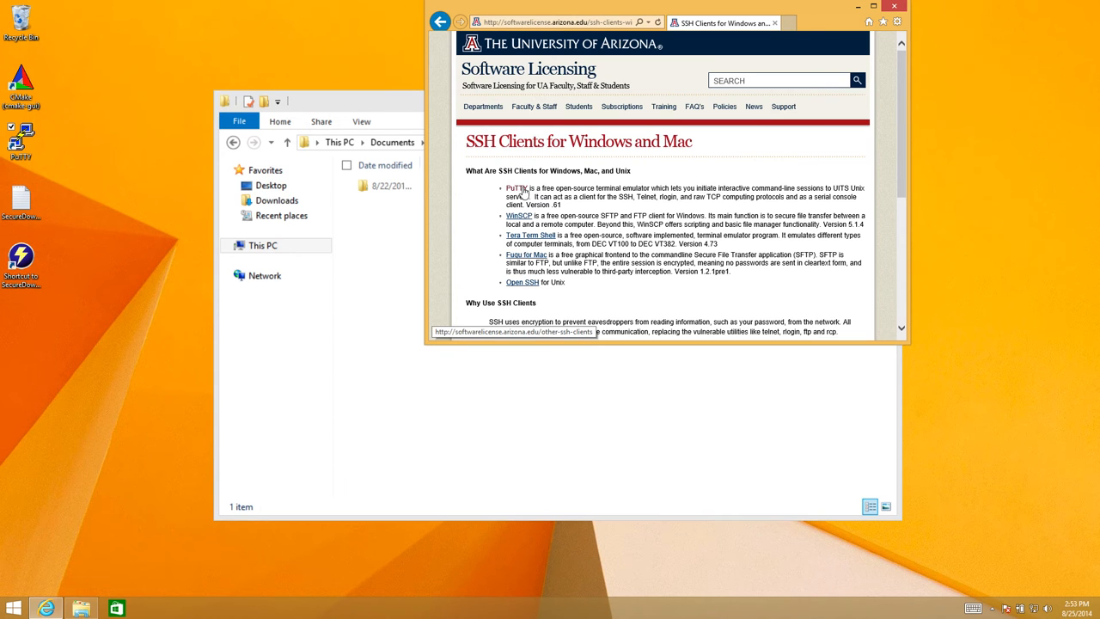
left_click(519, 221)
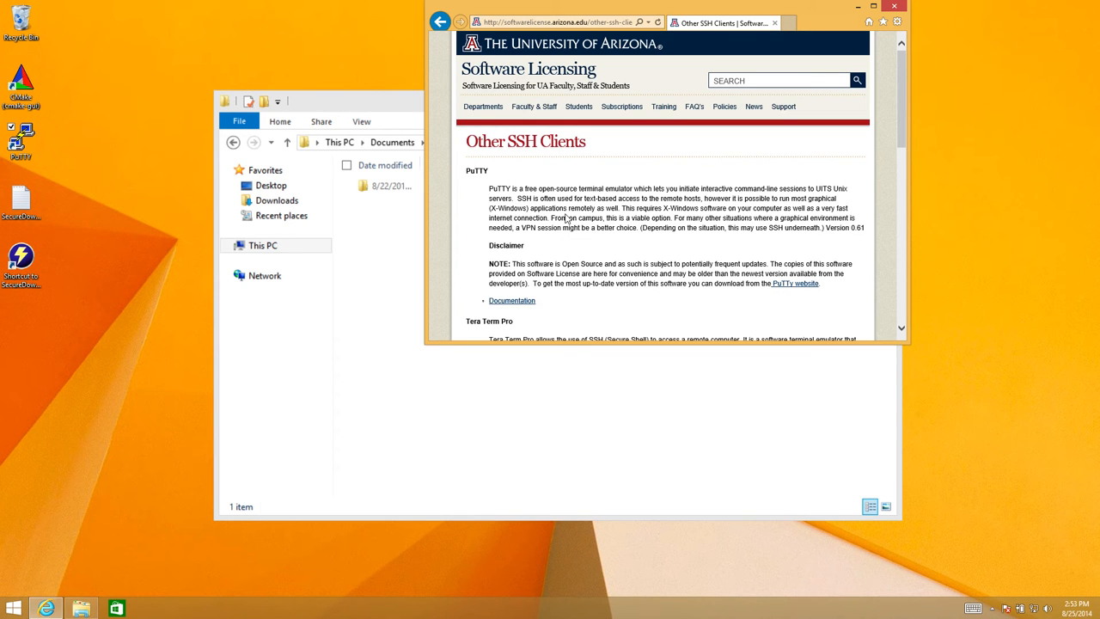
Step: Open the WinSCP section's Documentation link in a new tab and switch to that tab
scroll(566, 219, "down", 3)
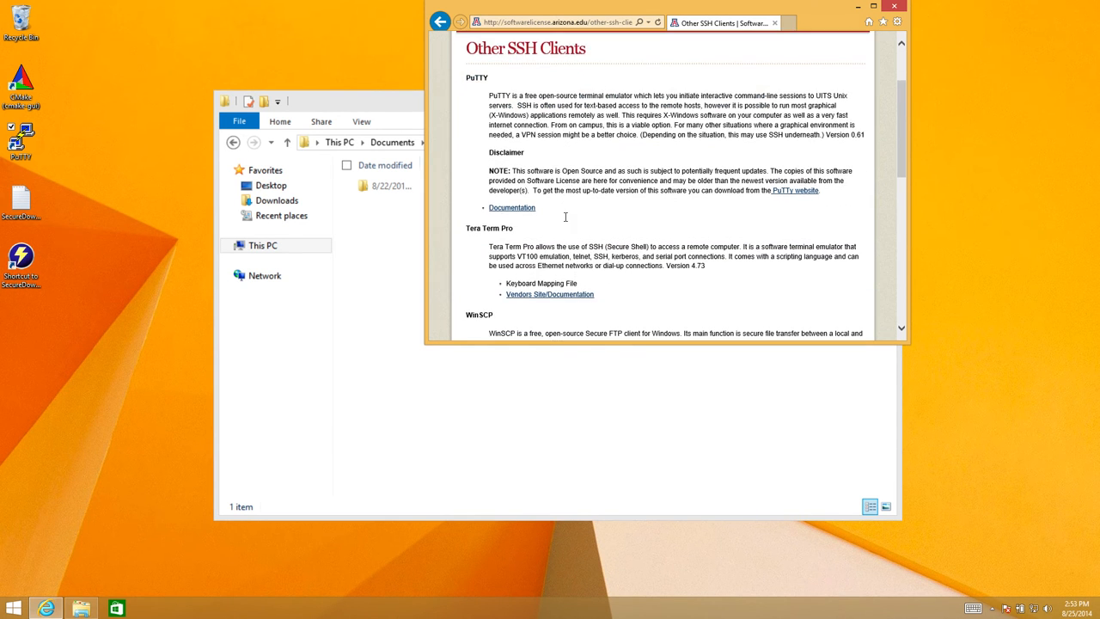
scroll(566, 221, "down", 2)
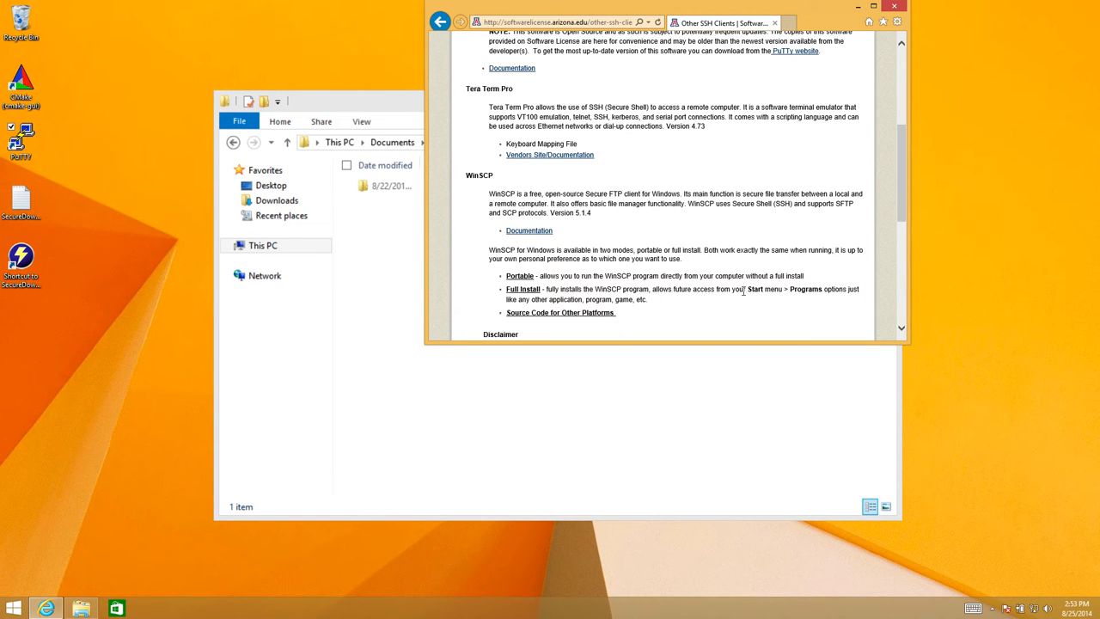
scroll(636, 286, "down", 3)
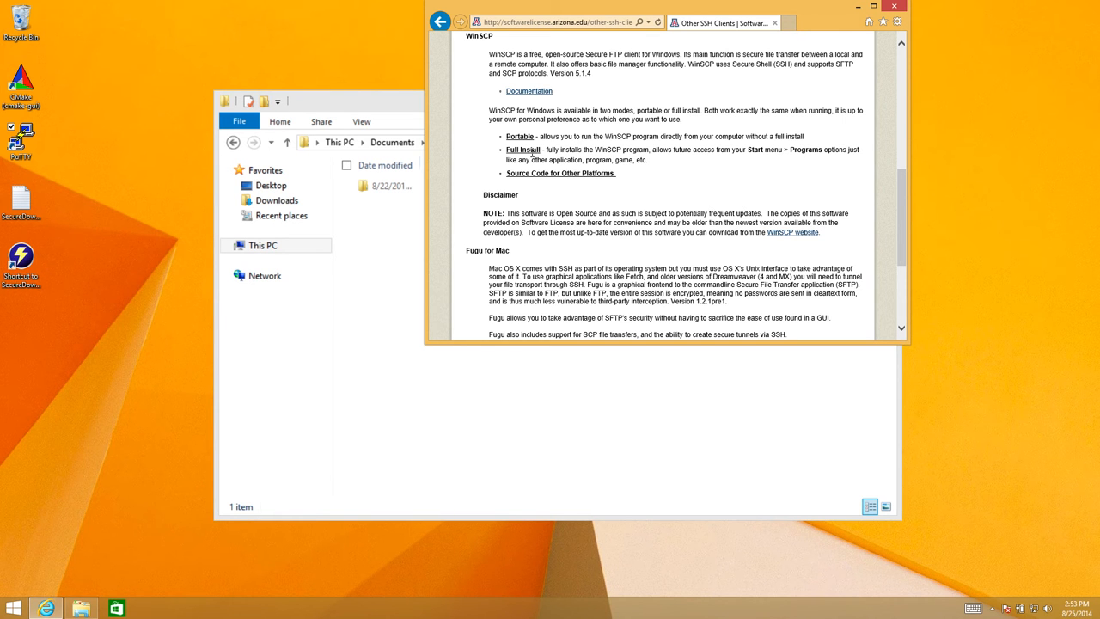
scroll(531, 155, "down", 3)
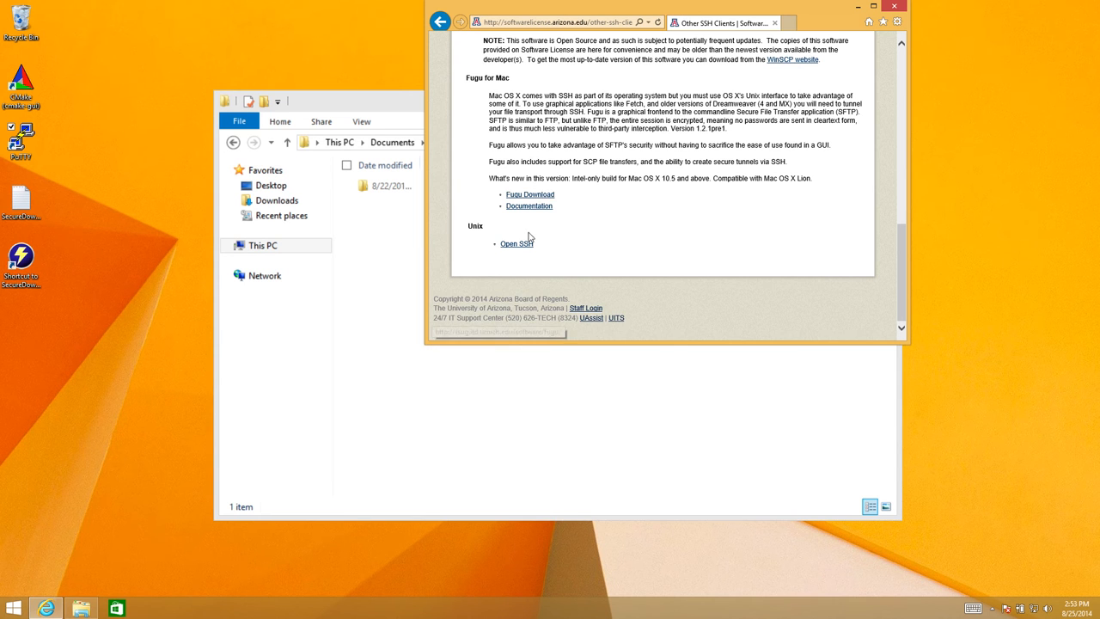
scroll(533, 195, "up", 5)
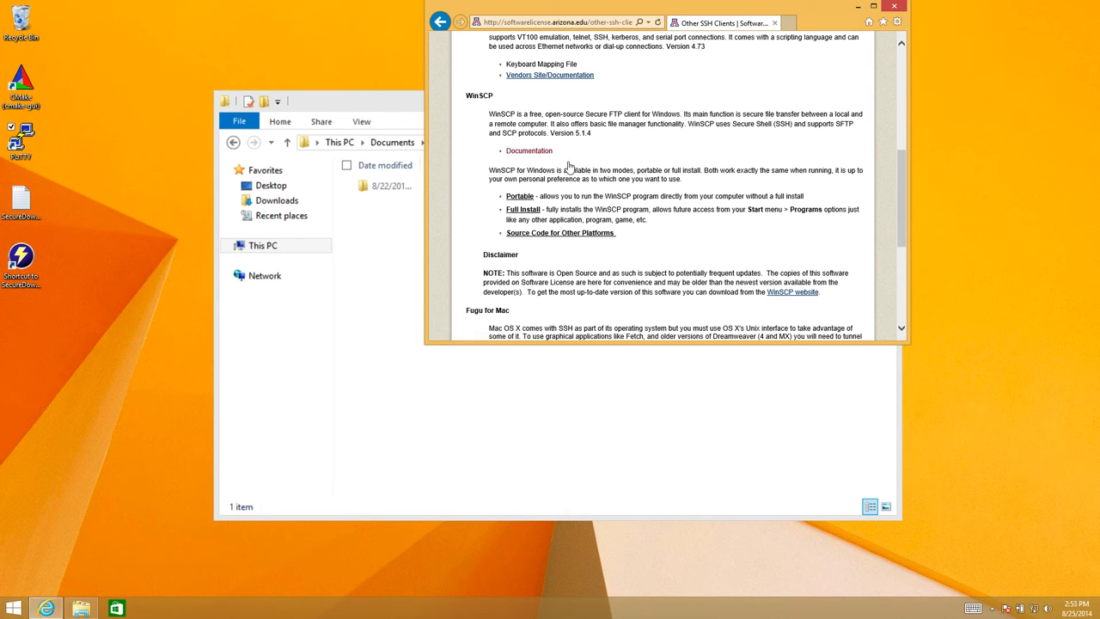
right_click(533, 158)
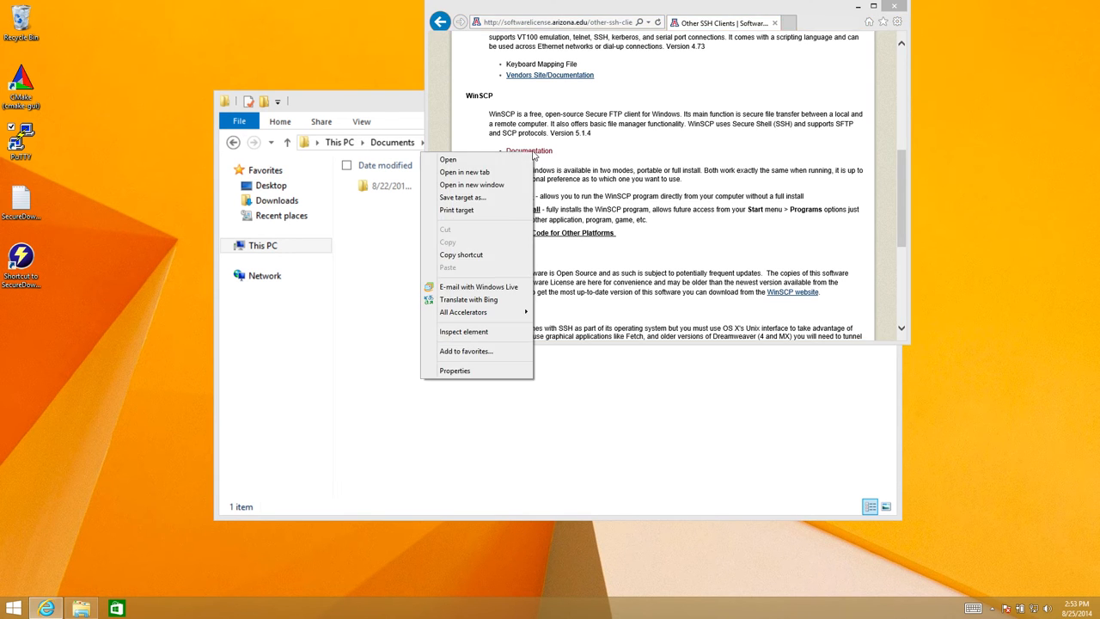
left_click(519, 168)
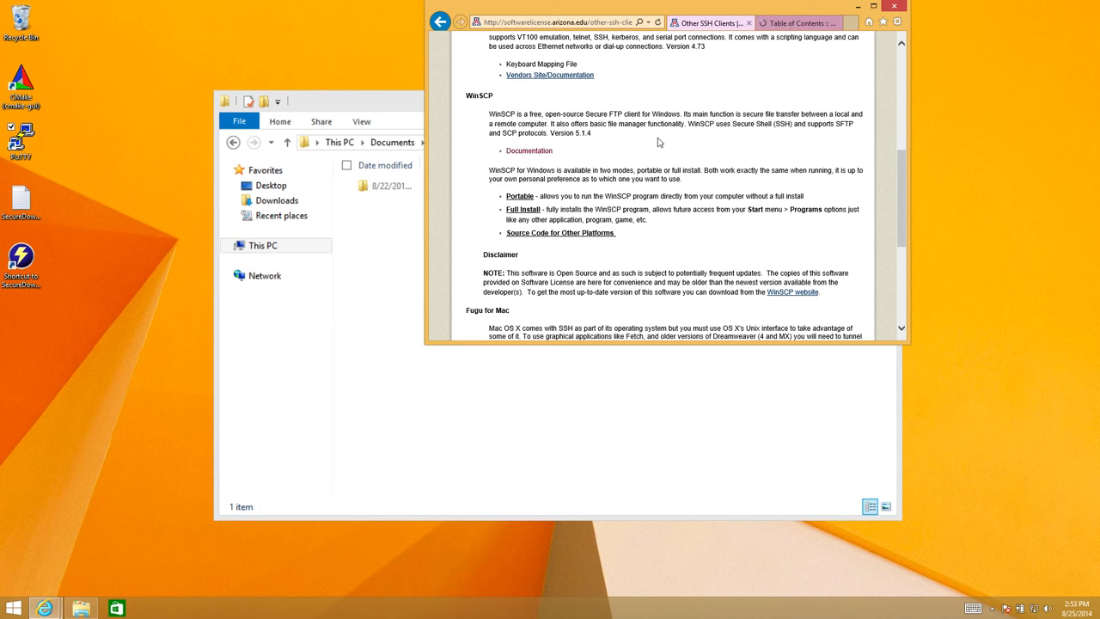
left_click(786, 26)
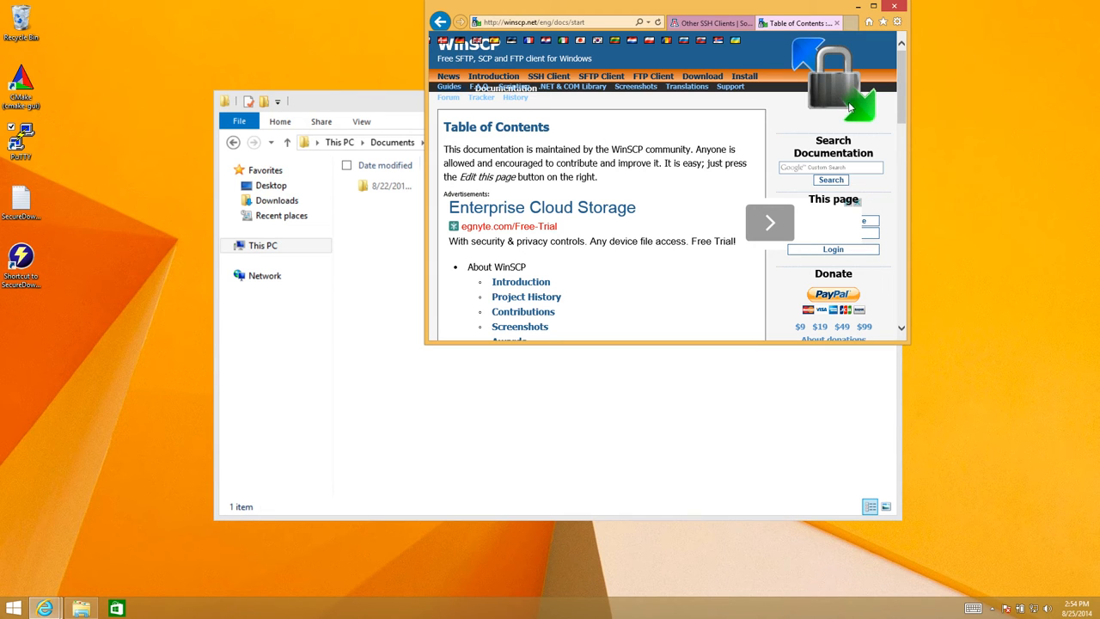
Step: Download the WinSCP 5.5.5 installation package from the WinSCP downloads page and run winscp555setup.exe
left_click(711, 80)
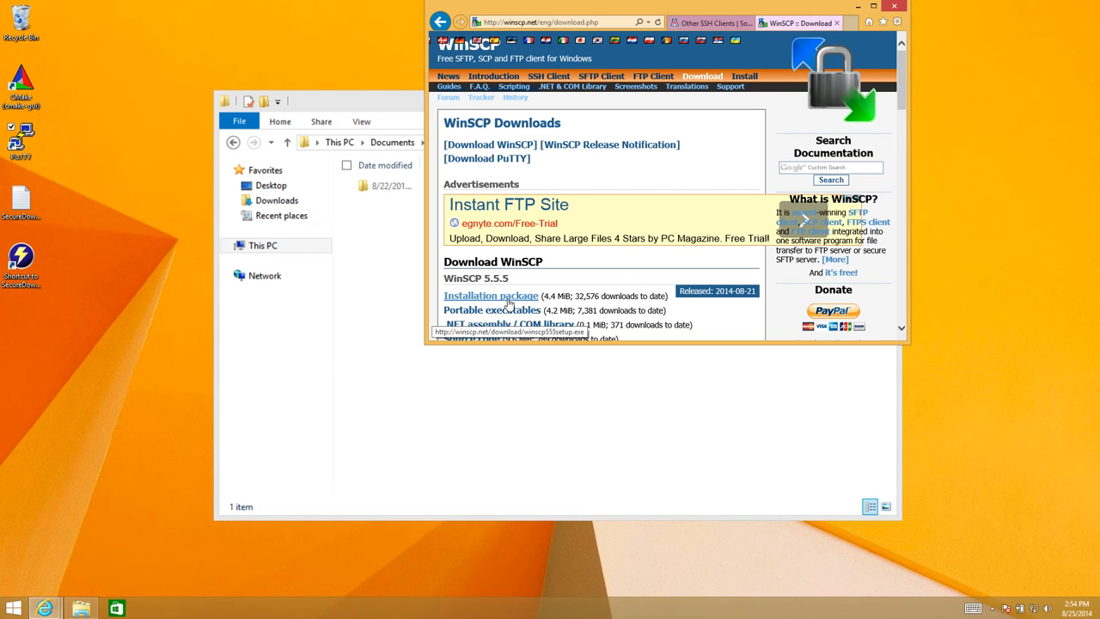
left_click(507, 300)
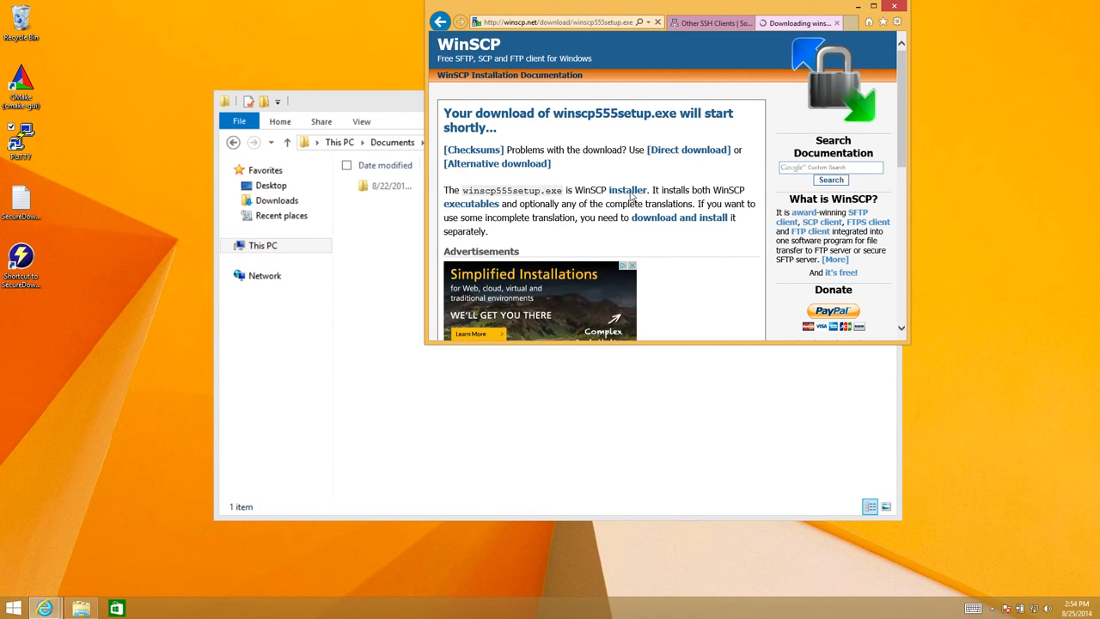
left_click(669, 151)
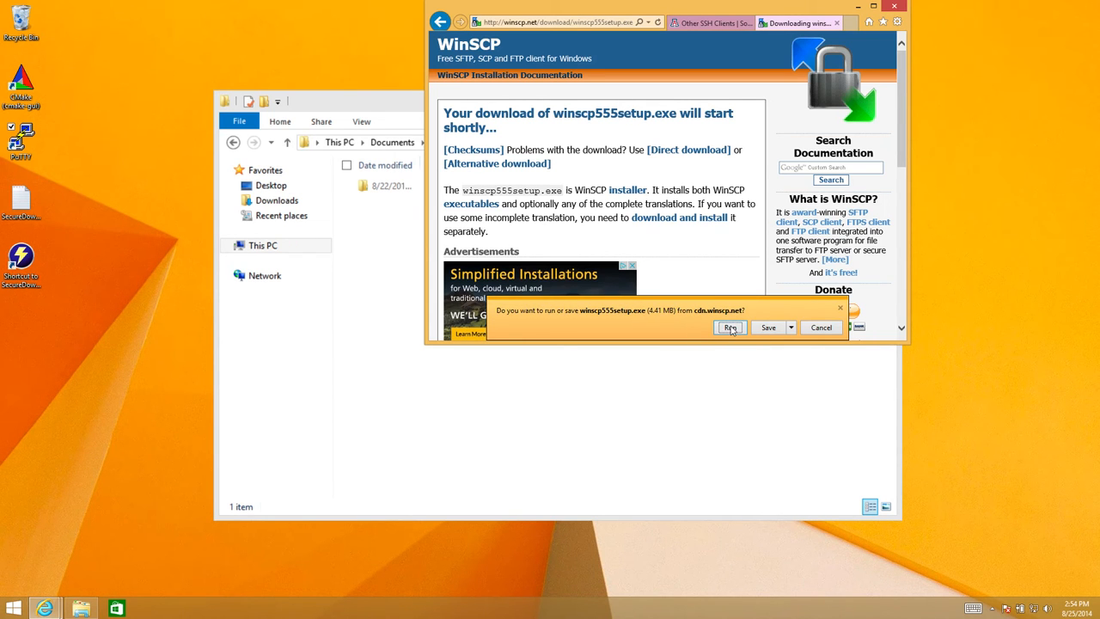
left_click(730, 328)
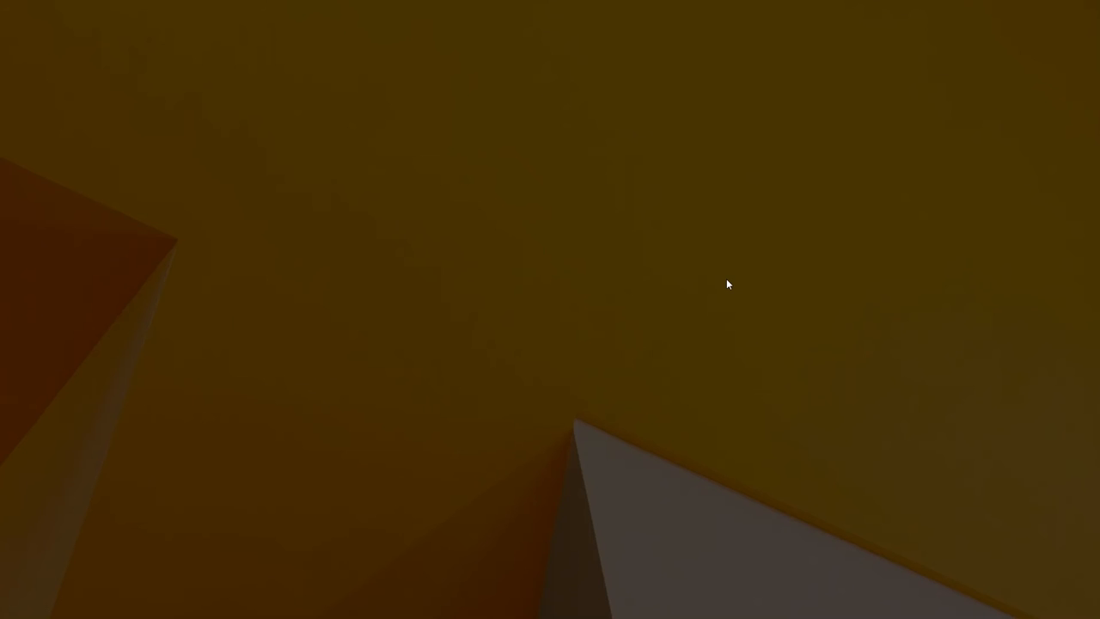
left_click(612, 327)
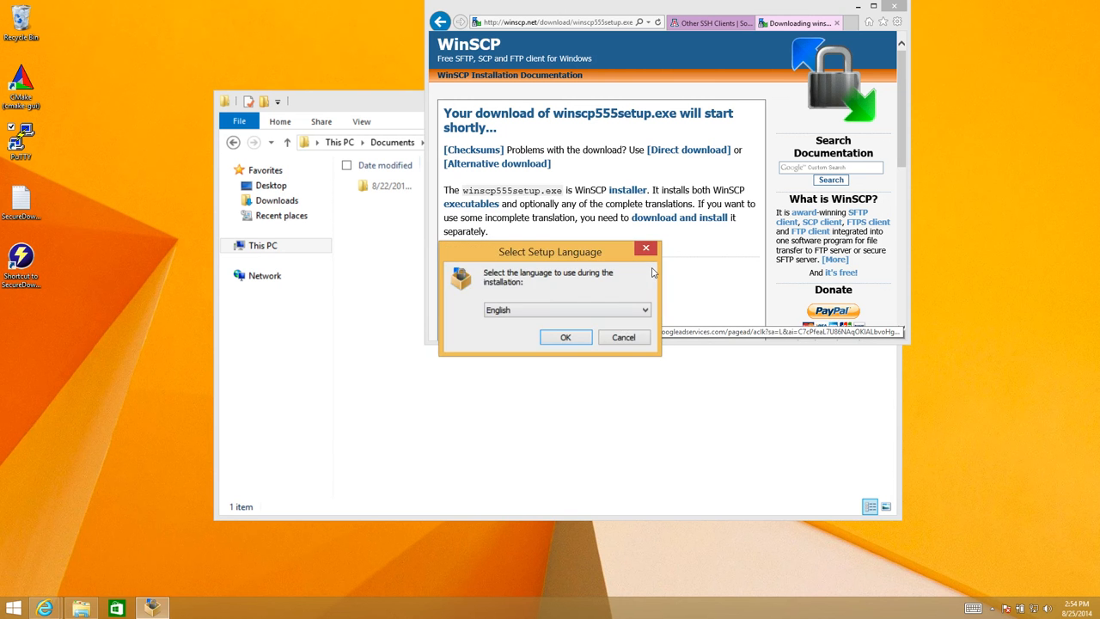
Step: Install WinSCP in English, accepting the license agreement and choosing the typical installation with the Commander interface
left_click(574, 339)
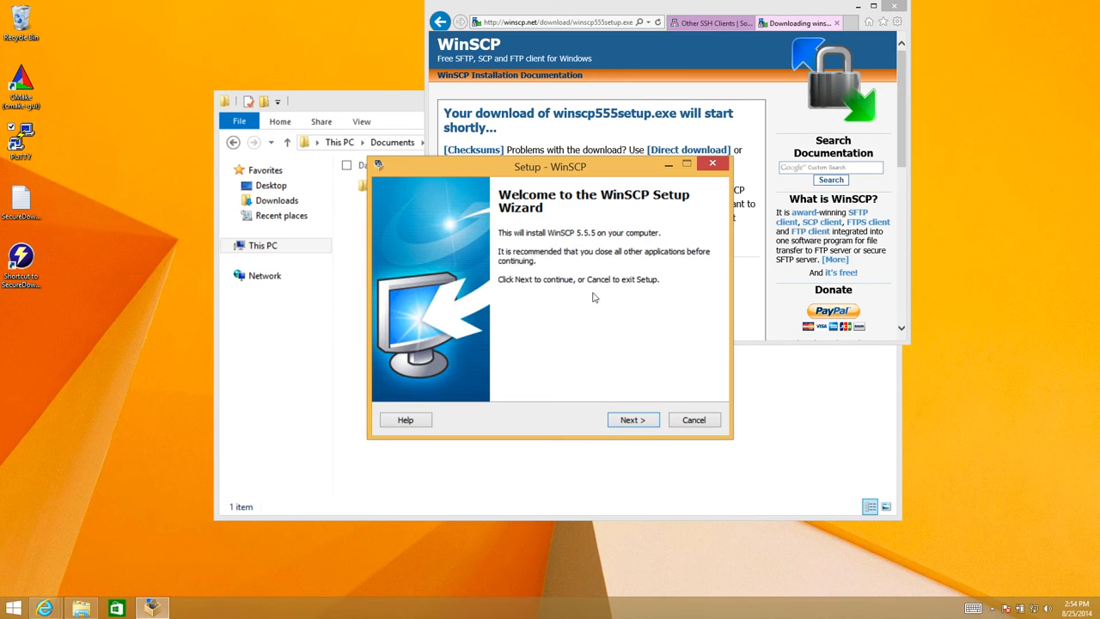
left_click(618, 419)
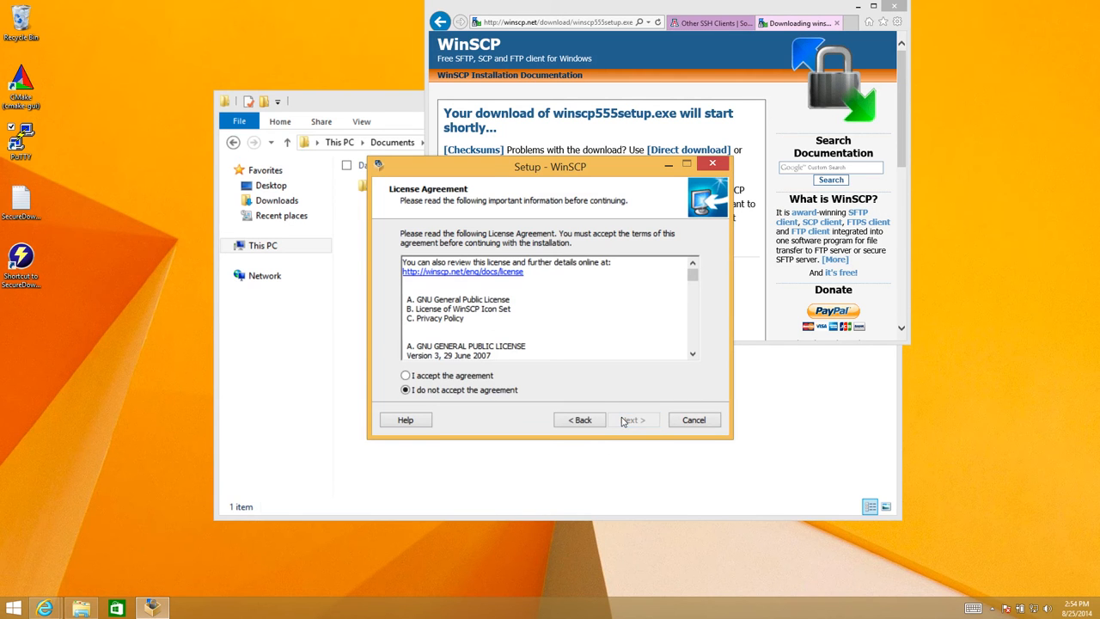
left_click(446, 376)
left_click(632, 419)
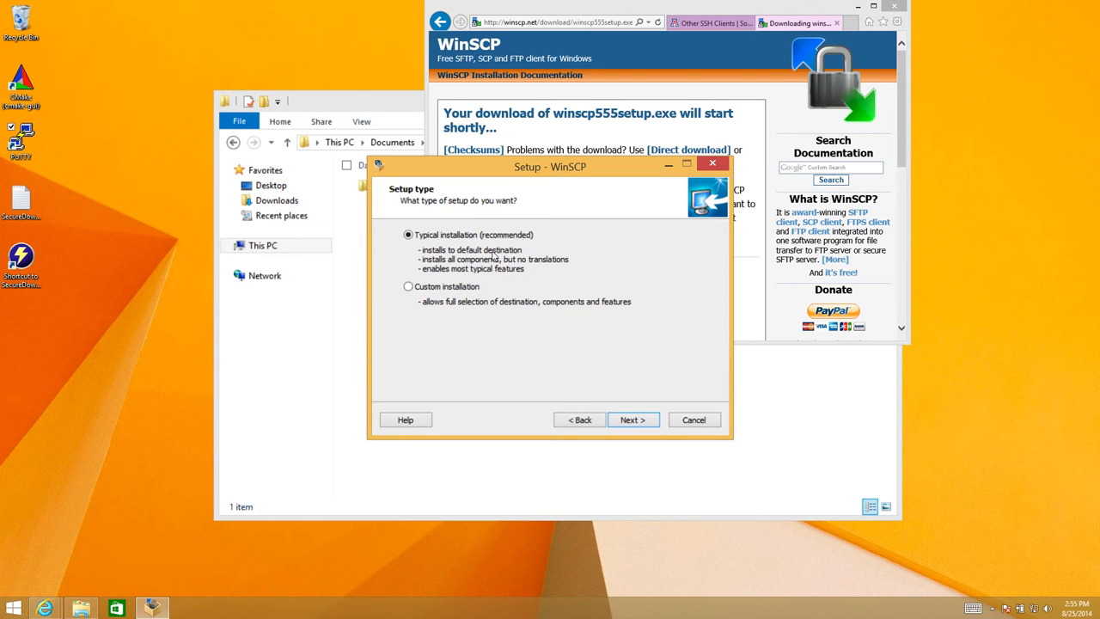
left_click(636, 421)
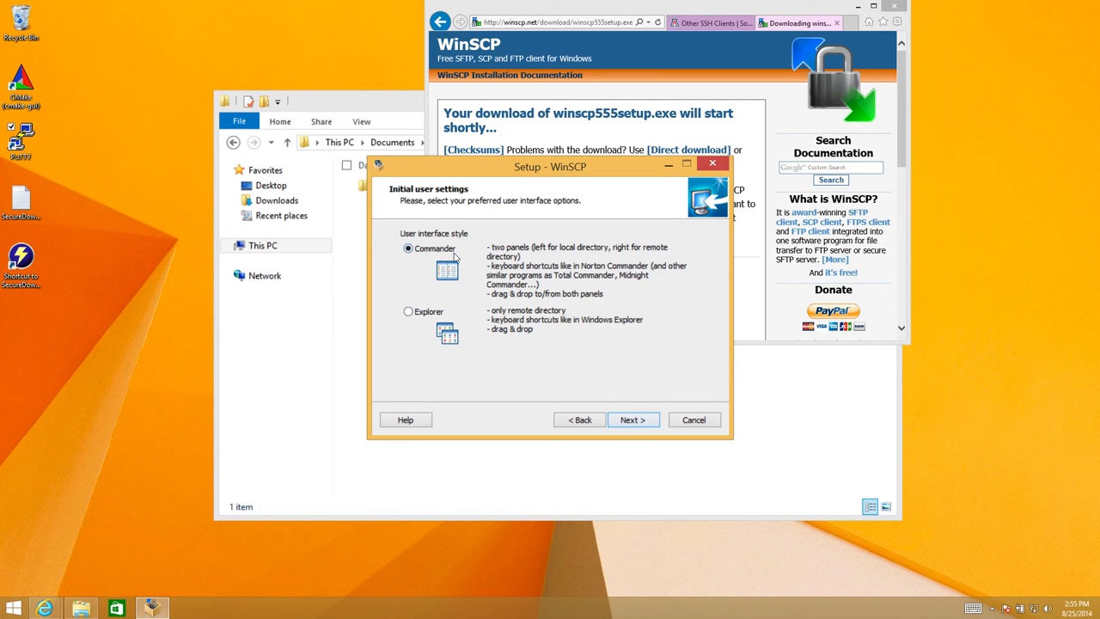
left_click(640, 420)
left_click(640, 420)
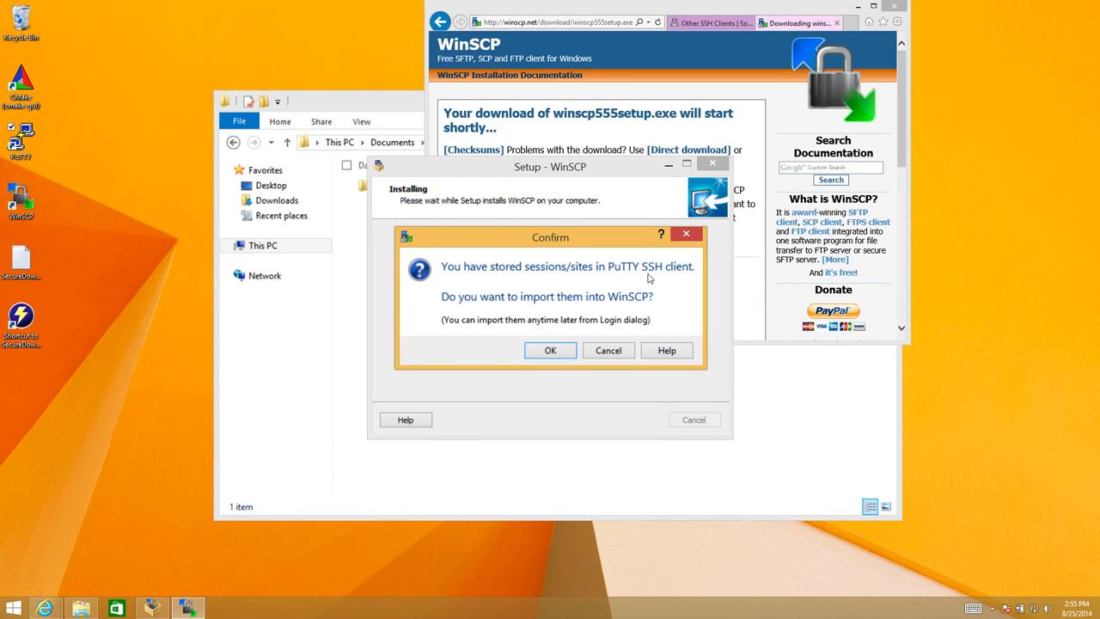
Step: Import the ece3 site and its cached host keys from PuTTY, then finish setup with only Launch WinSCP enabled
left_click(550, 350)
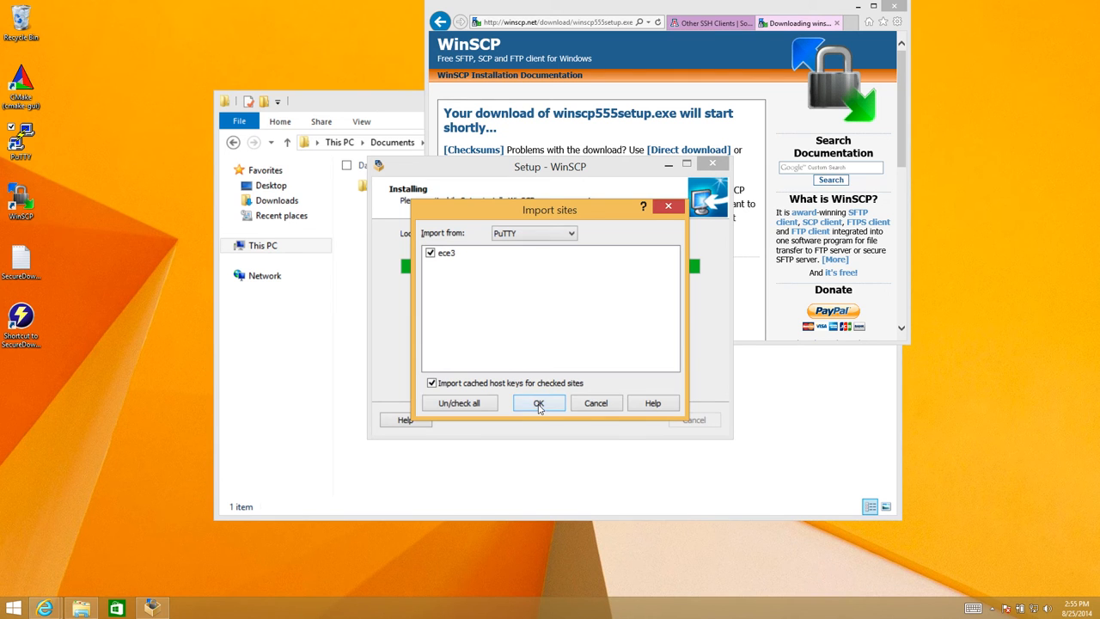
left_click(539, 404)
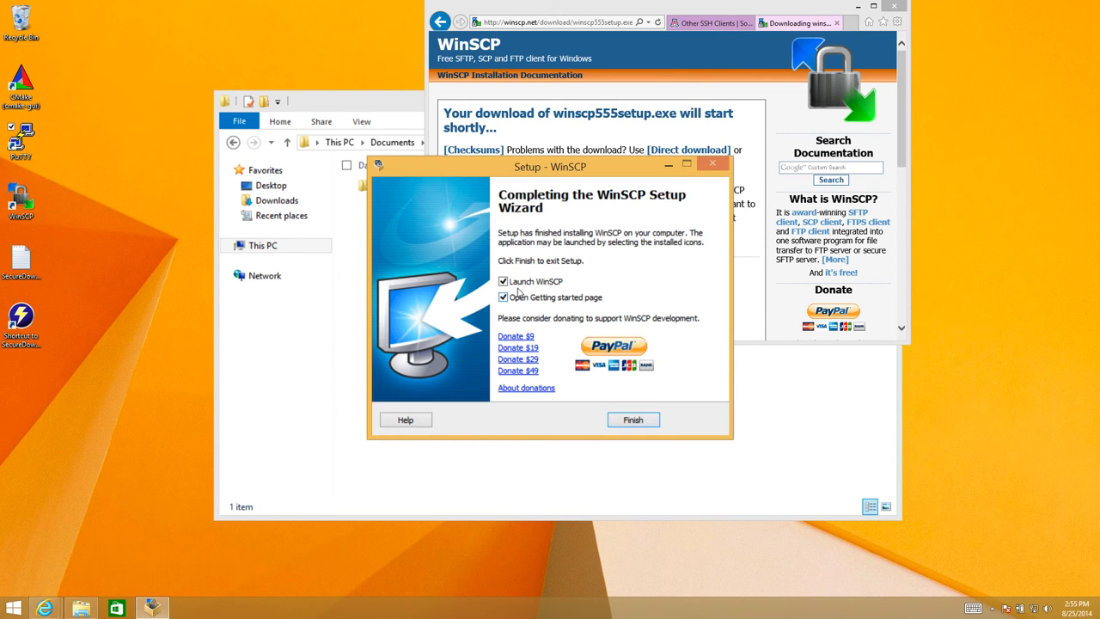
left_click(504, 298)
left_click(626, 421)
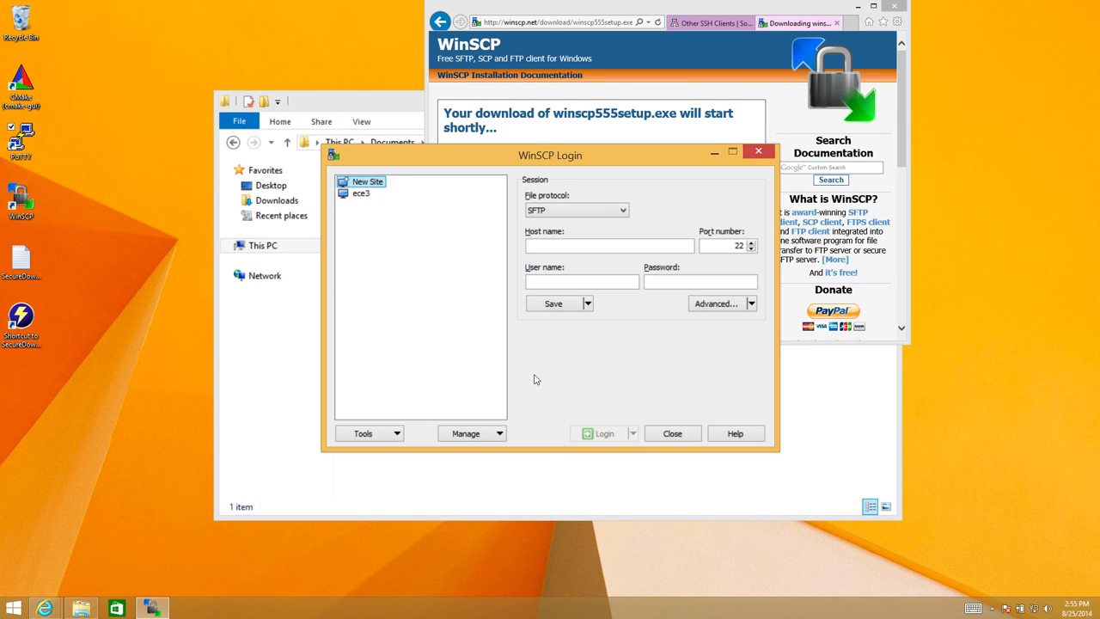
Step: Start editing the imported ece3 site and enter the account's user name
left_click(361, 194)
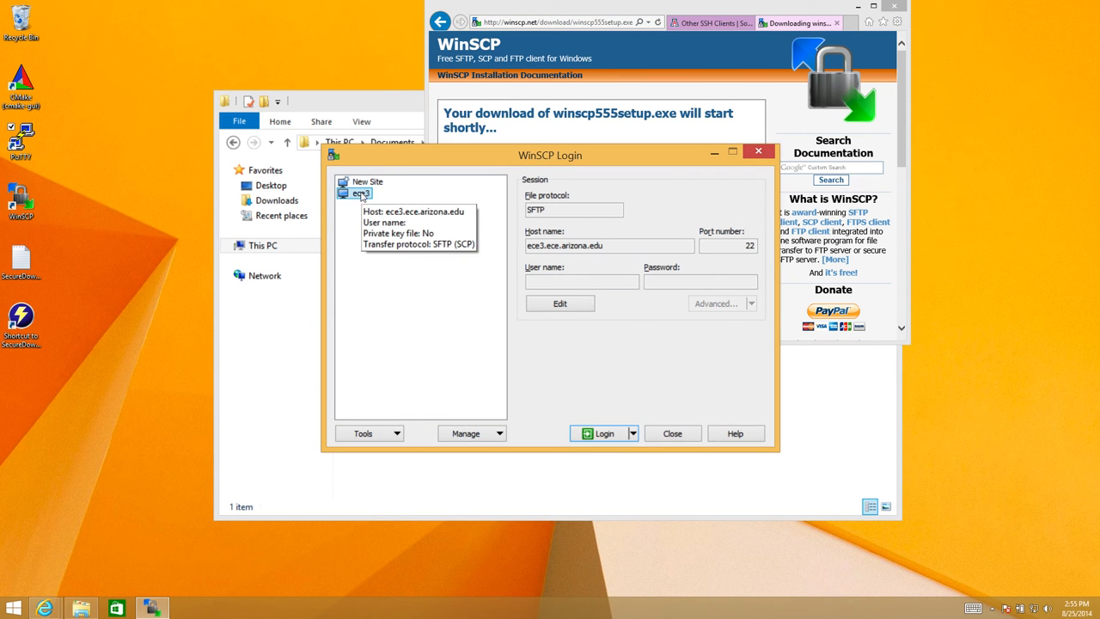
left_click(562, 301)
left_click(581, 283)
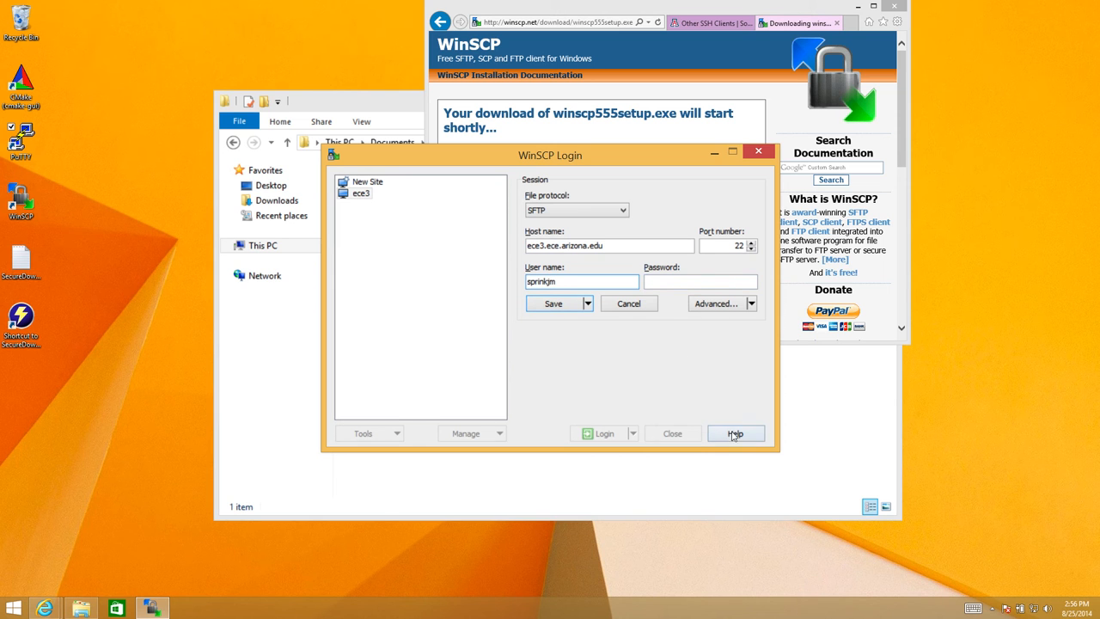
Step: Set the ece3 site's file protocol to SCP and save the site with the password left blank
left_click(595, 209)
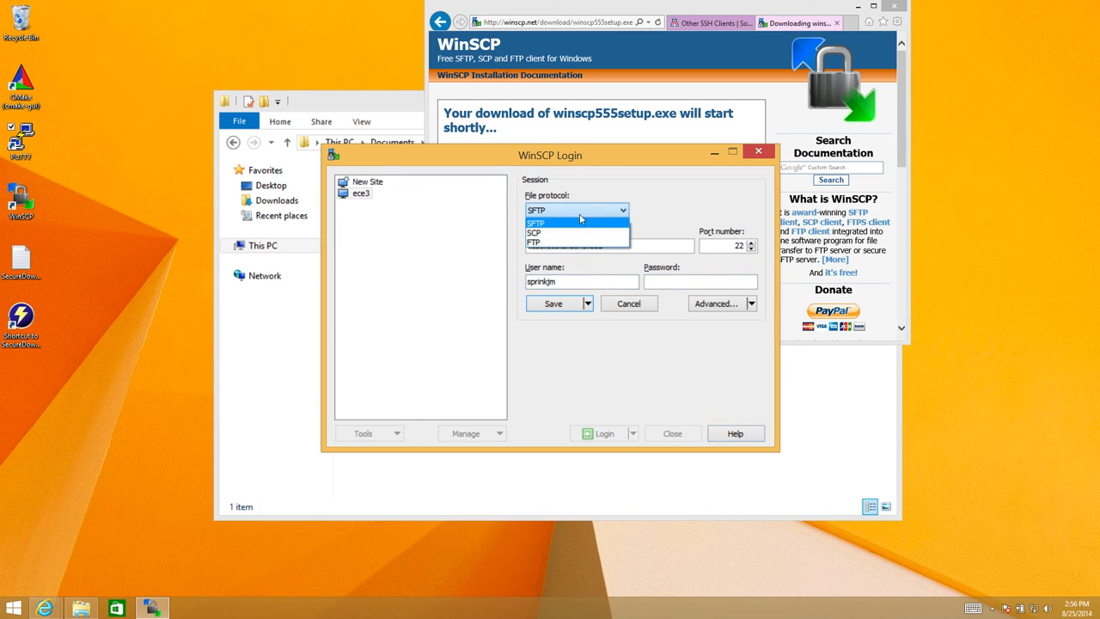
left_click(542, 233)
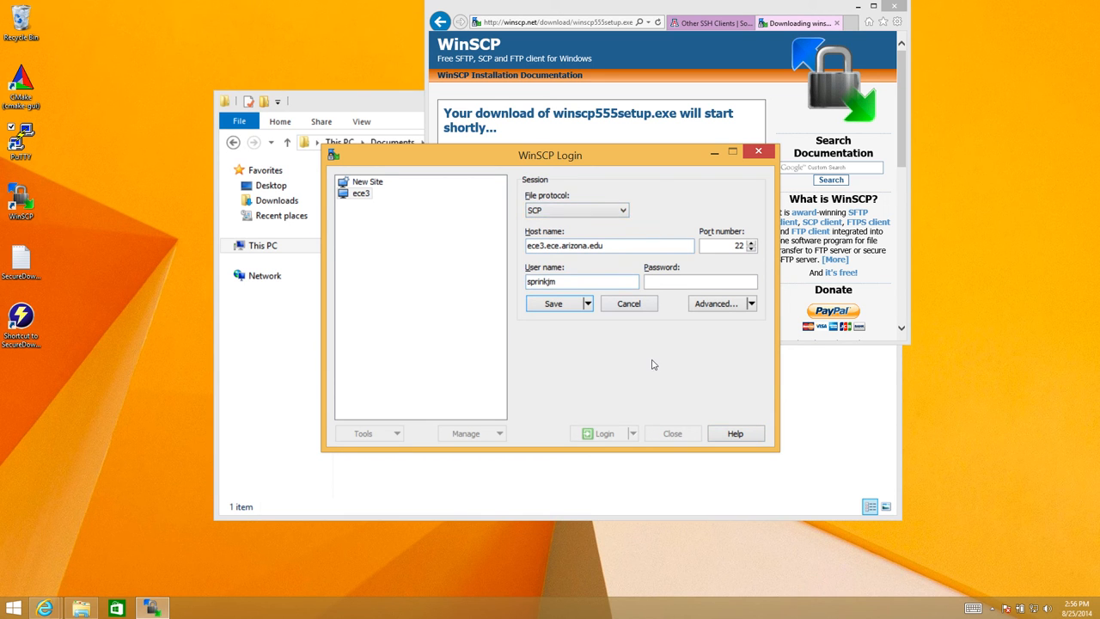
key("Down")
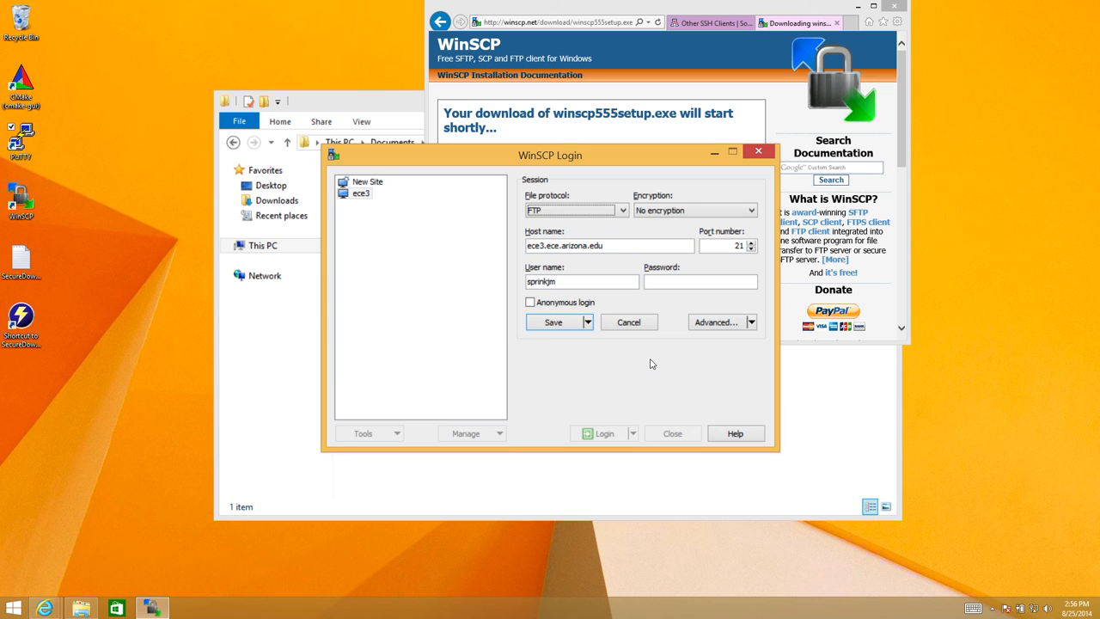
left_click(623, 210)
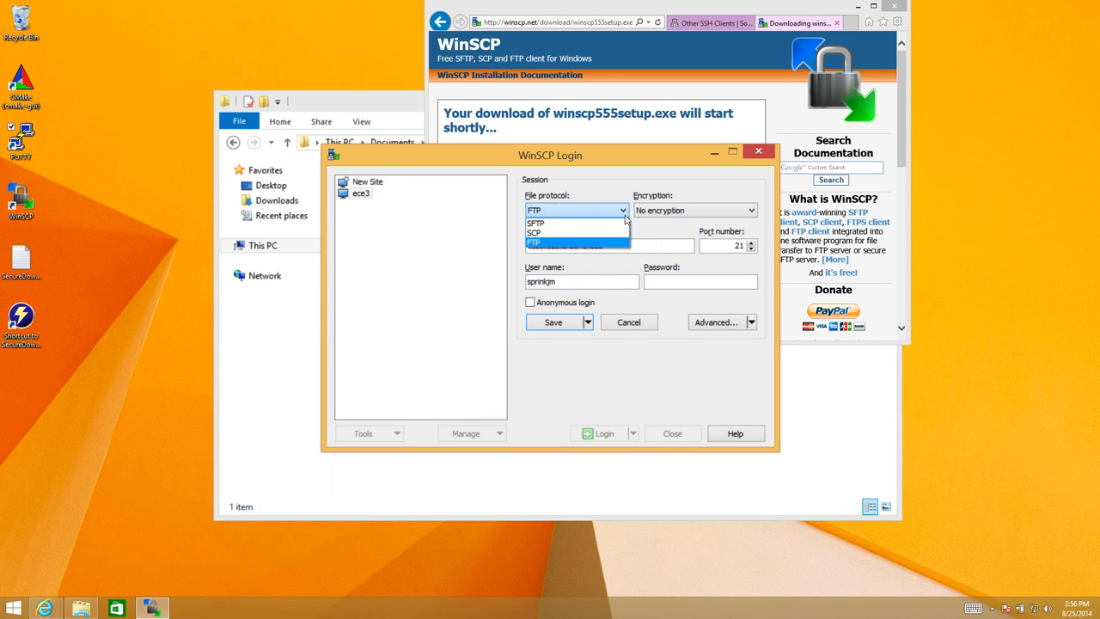
left_click(581, 234)
left_click(600, 227)
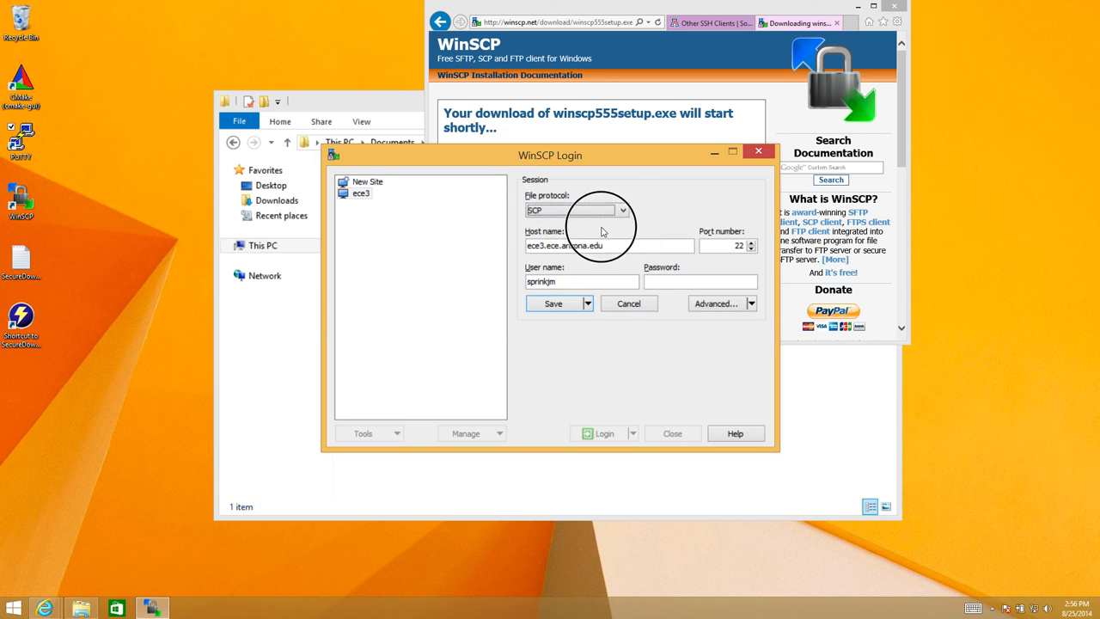
left_click(623, 355)
left_click(662, 284)
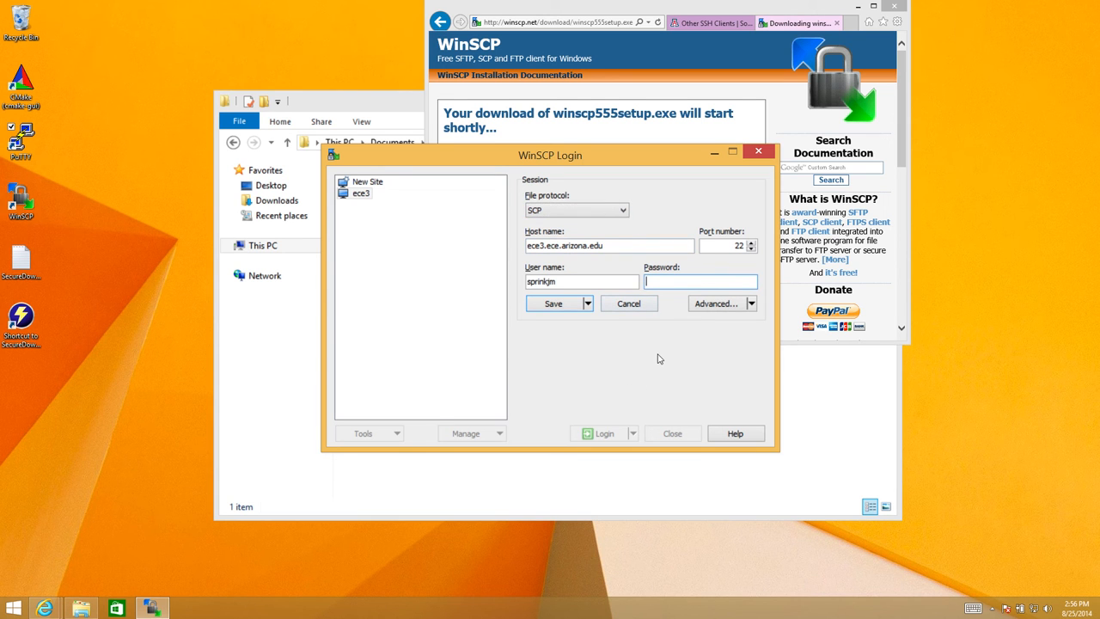
left_click(549, 307)
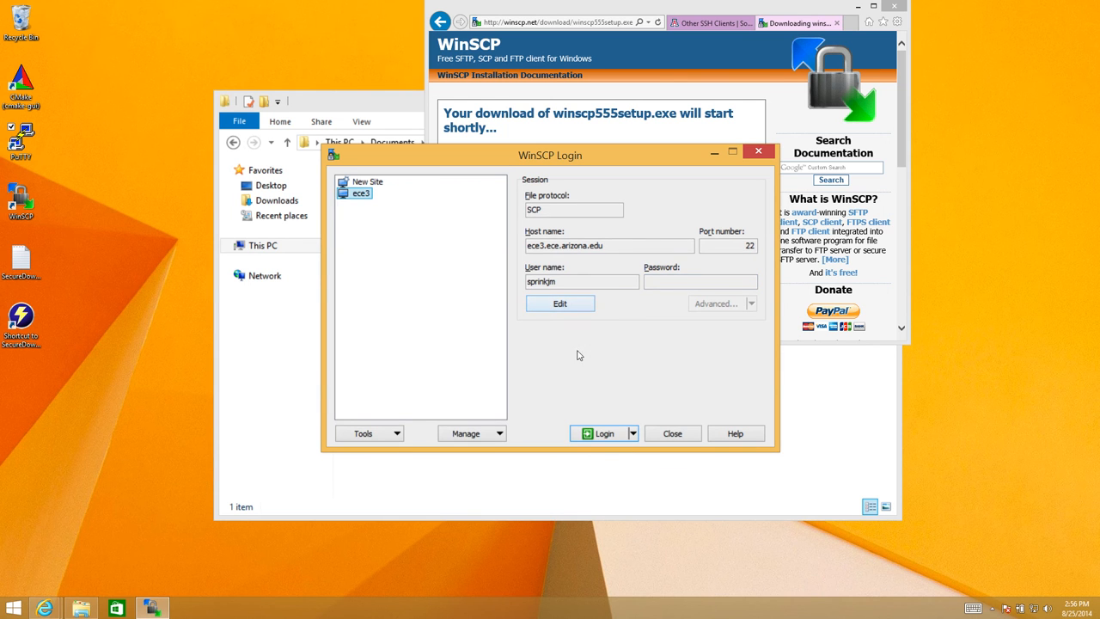
Step: Log in to the ece3 site with the account password and minimize the browser window covering the session
left_click(601, 433)
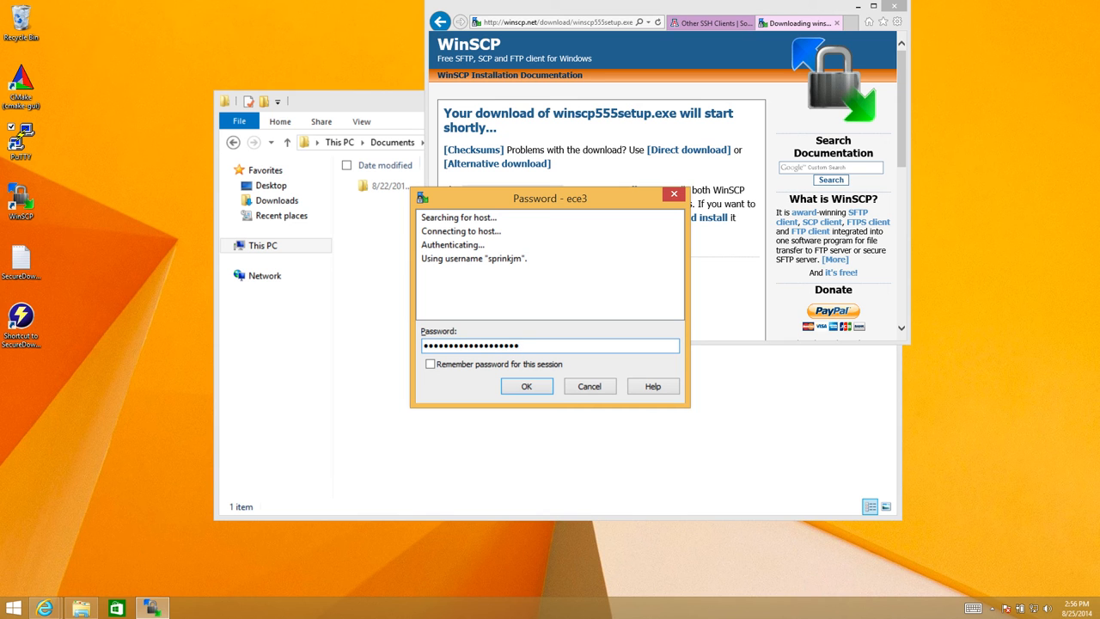
left_click(528, 387)
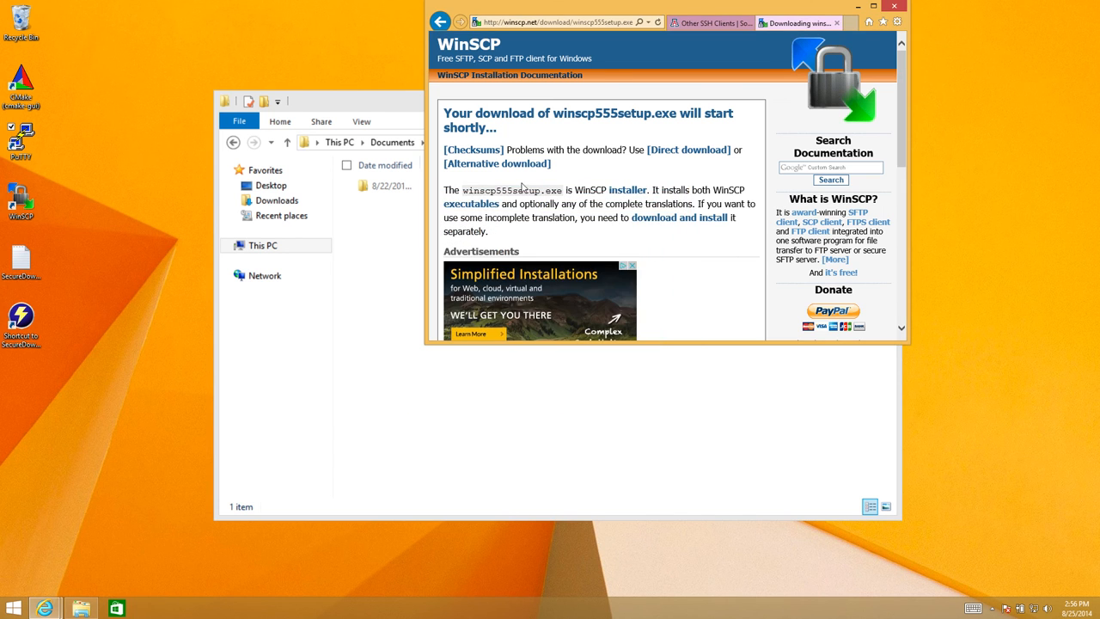
left_click(858, 6)
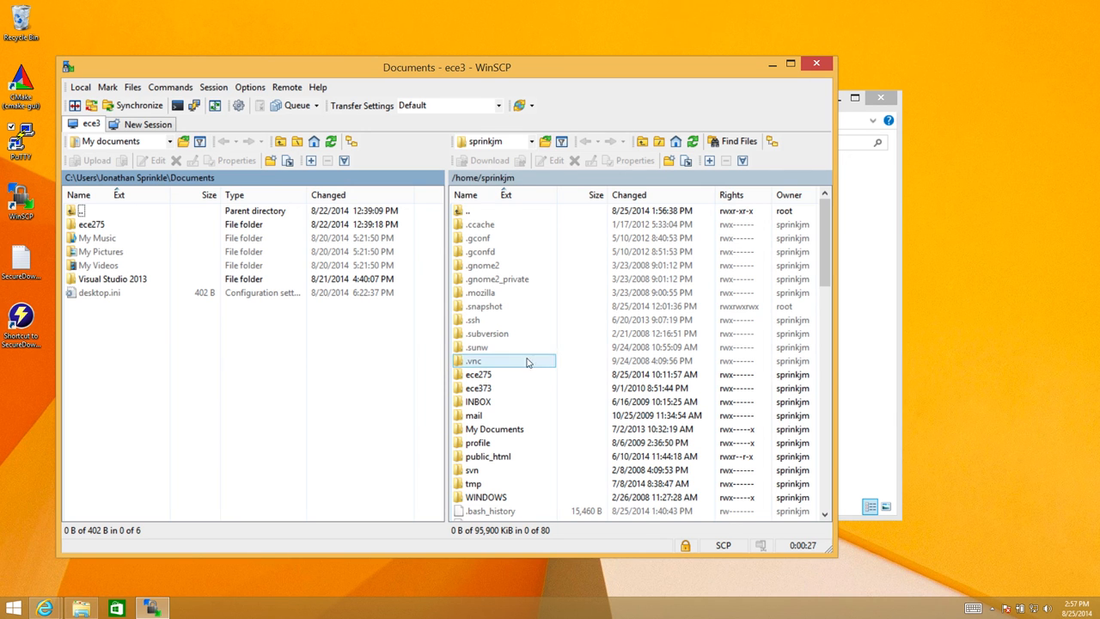
Step: Open the remote ece275 folder and widen its Name column to fit the full file names
left_click(481, 376)
double_click(481, 376)
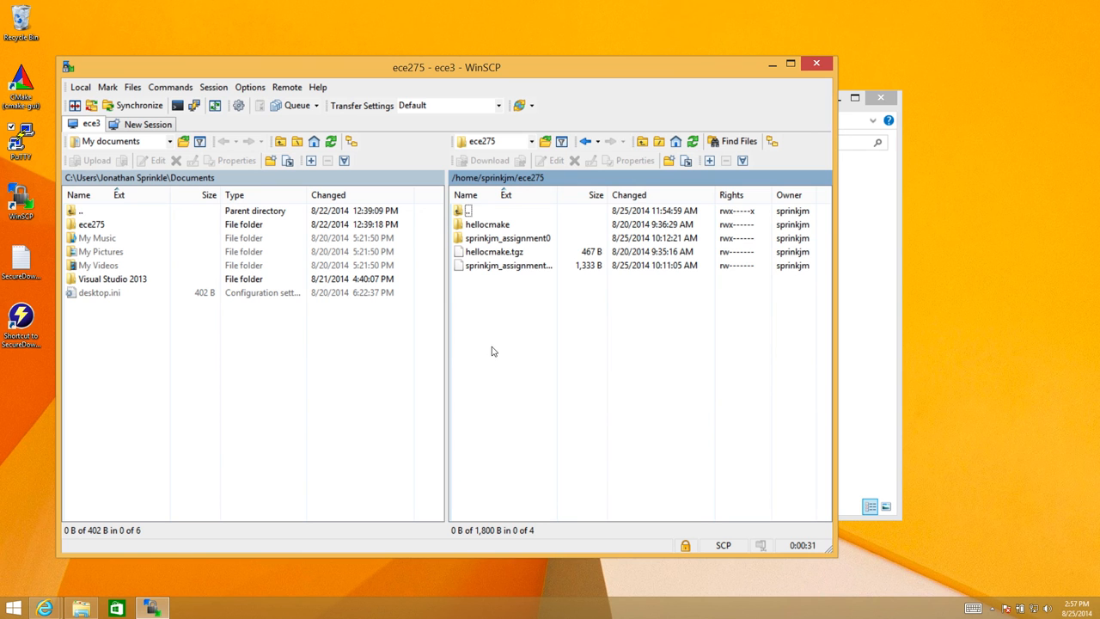
left_click_drag(556, 197, 576, 196)
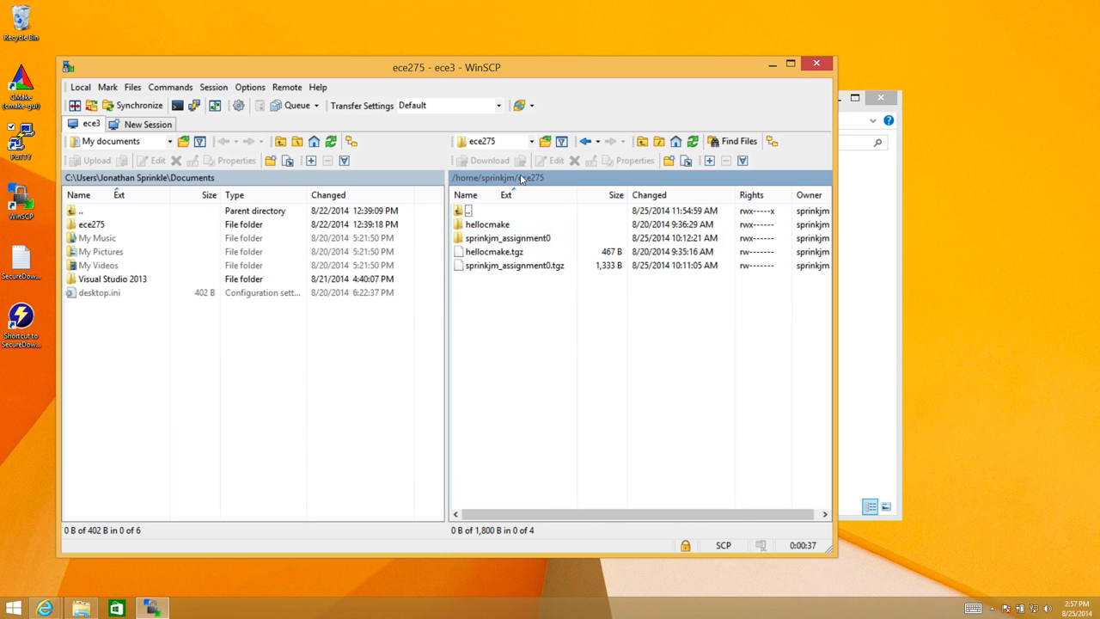
Step: Download the assignment0 .tgz archive from the remote ece275 folder into the local Documents folder
left_click(493, 269)
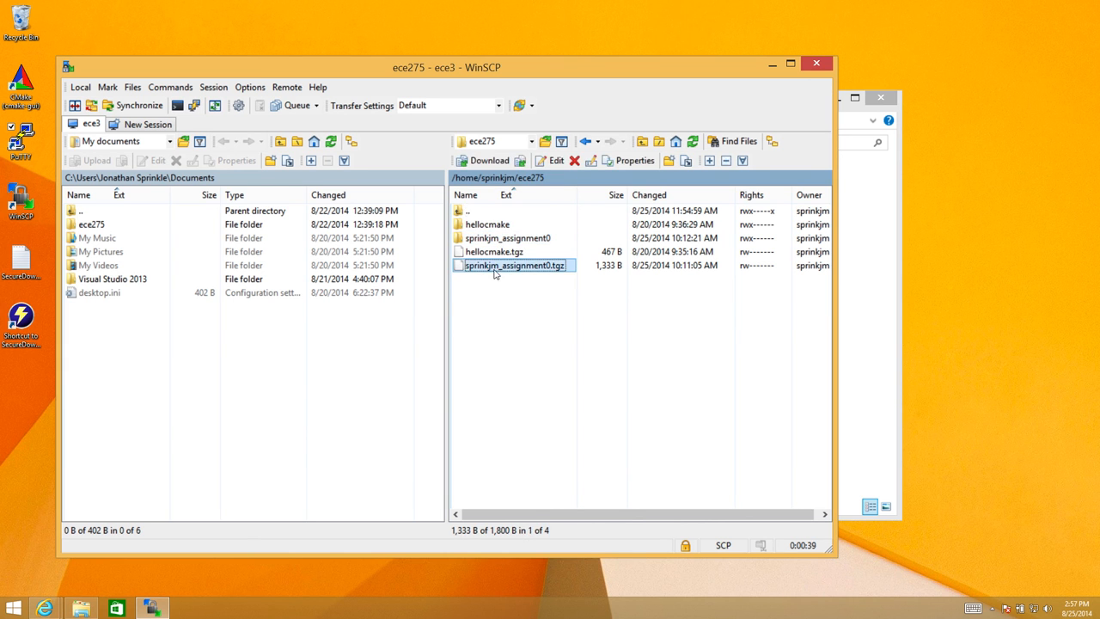
left_click_drag(487, 269, 267, 352)
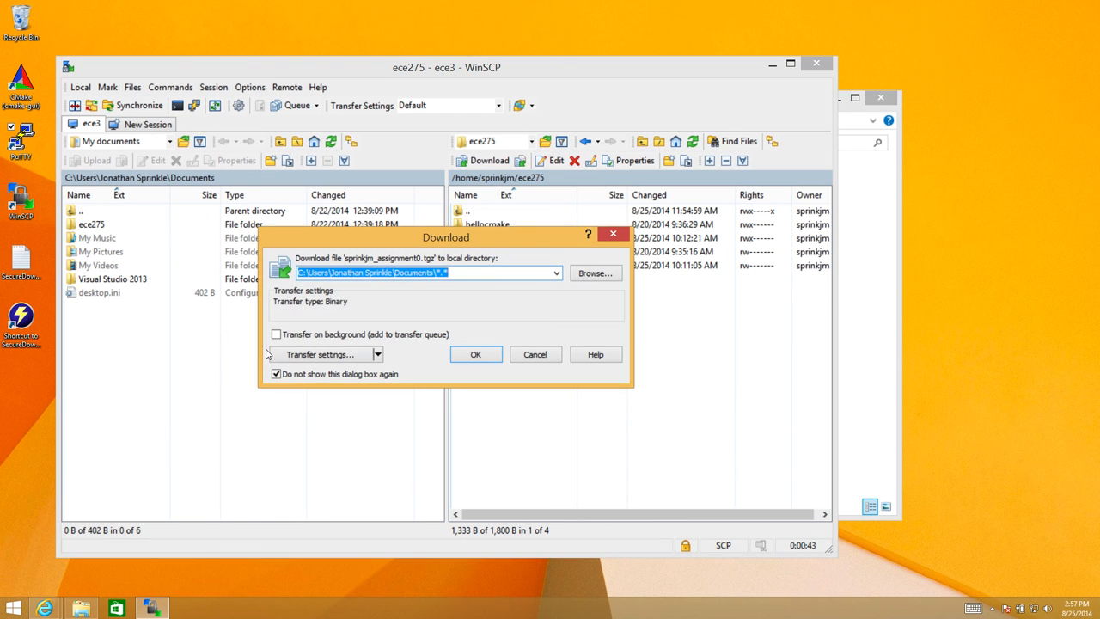
left_click(469, 353)
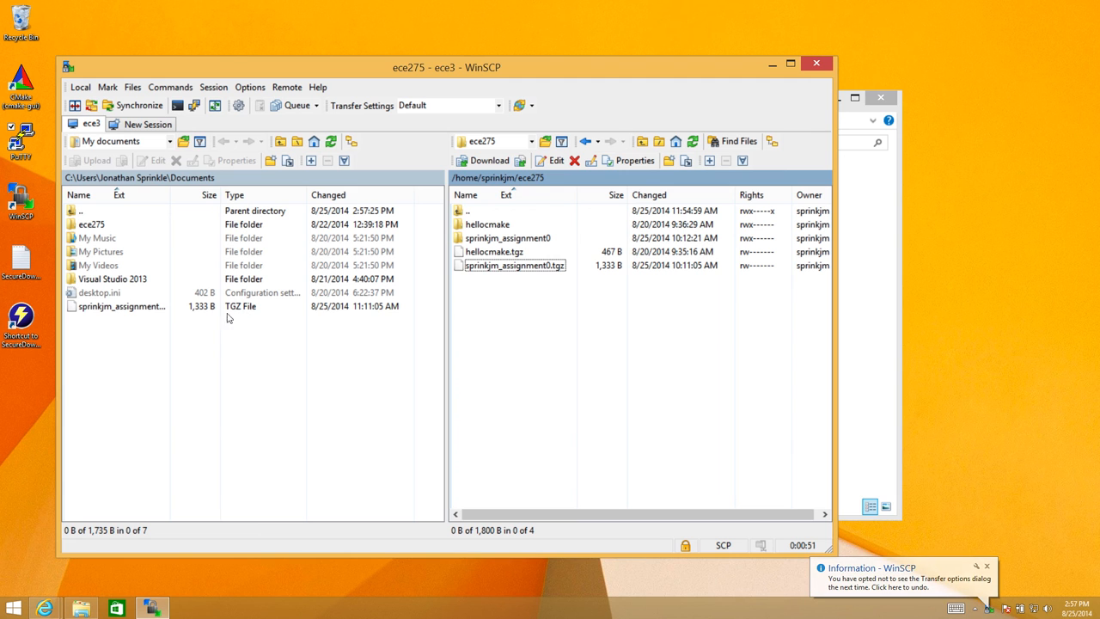
left_click(131, 324)
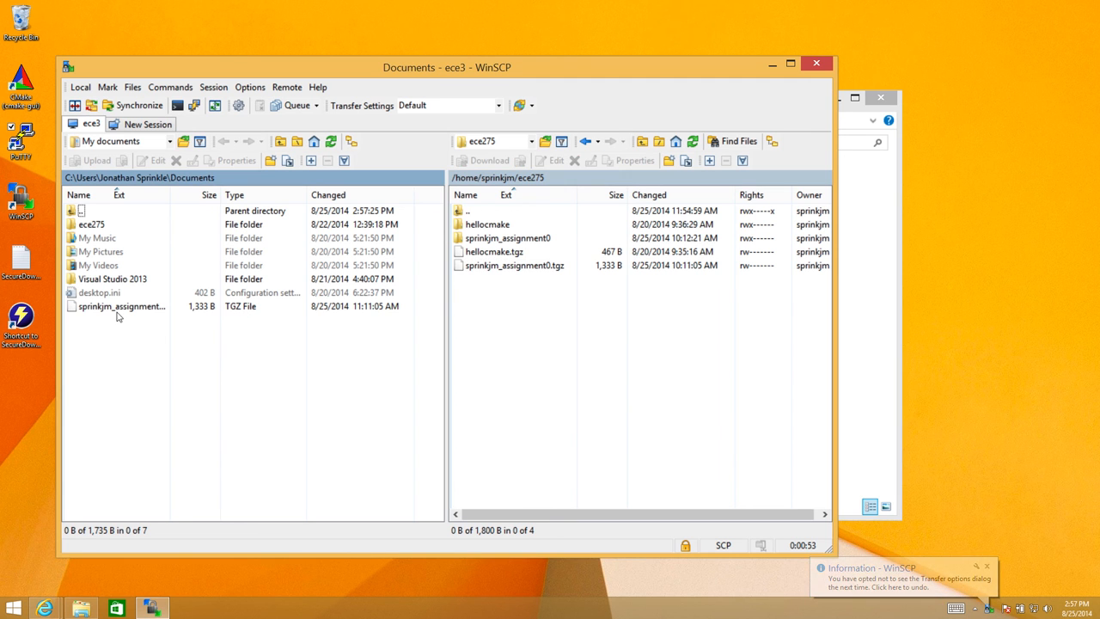
Step: Switch to File Explorer, move the downloaded assignment0 .tgz archive from Documents into the ece275 folder, and open that folder
left_click(842, 214)
left_click(411, 146)
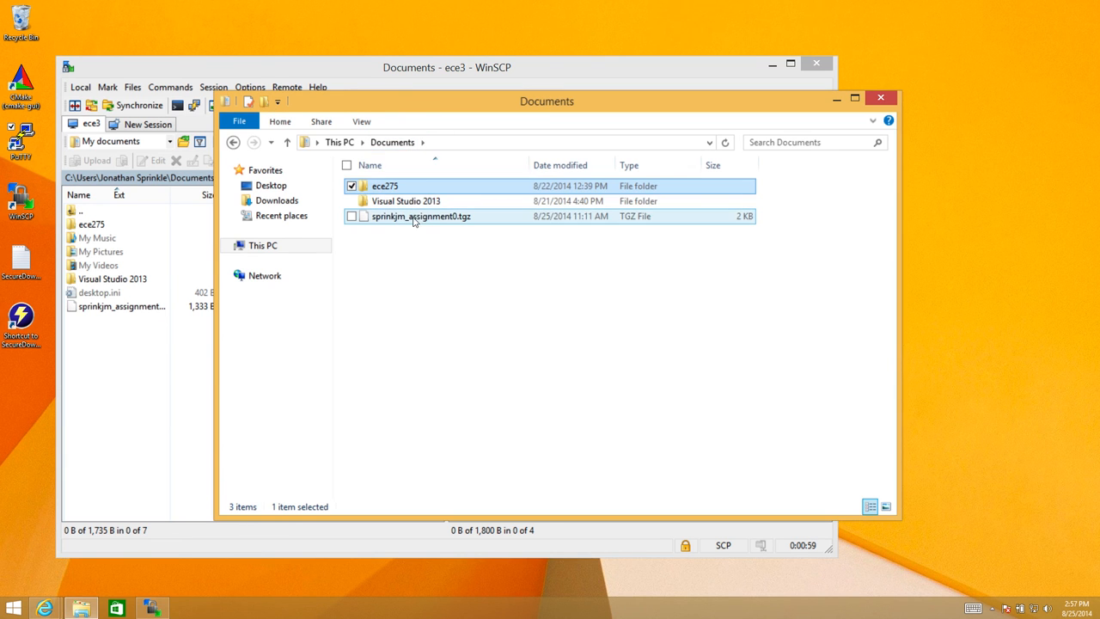
left_click(382, 218)
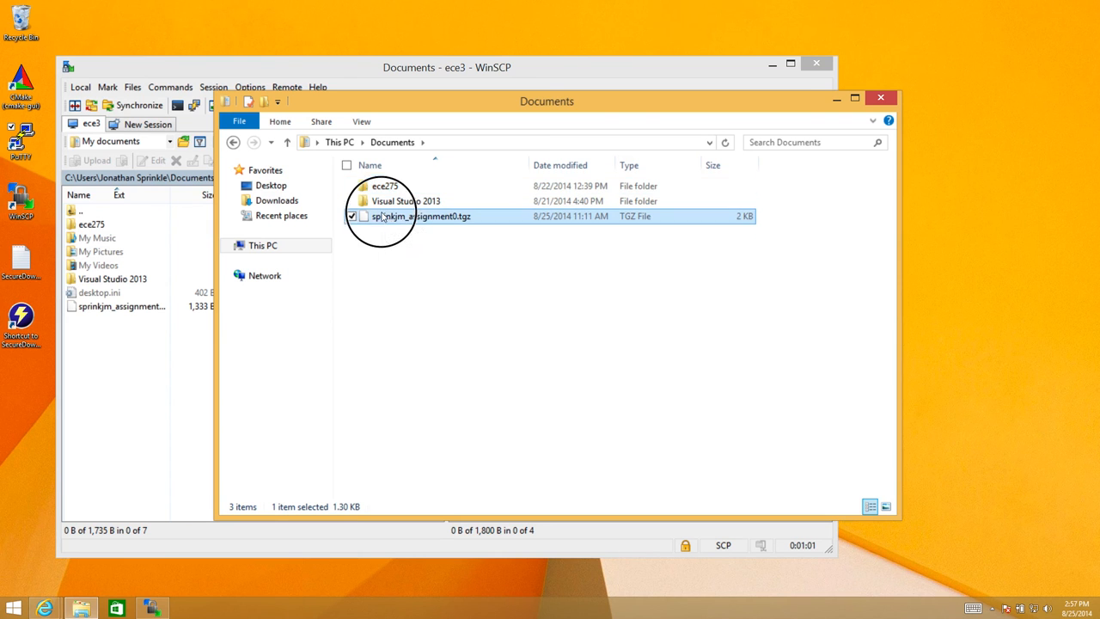
left_click_drag(385, 216, 386, 190)
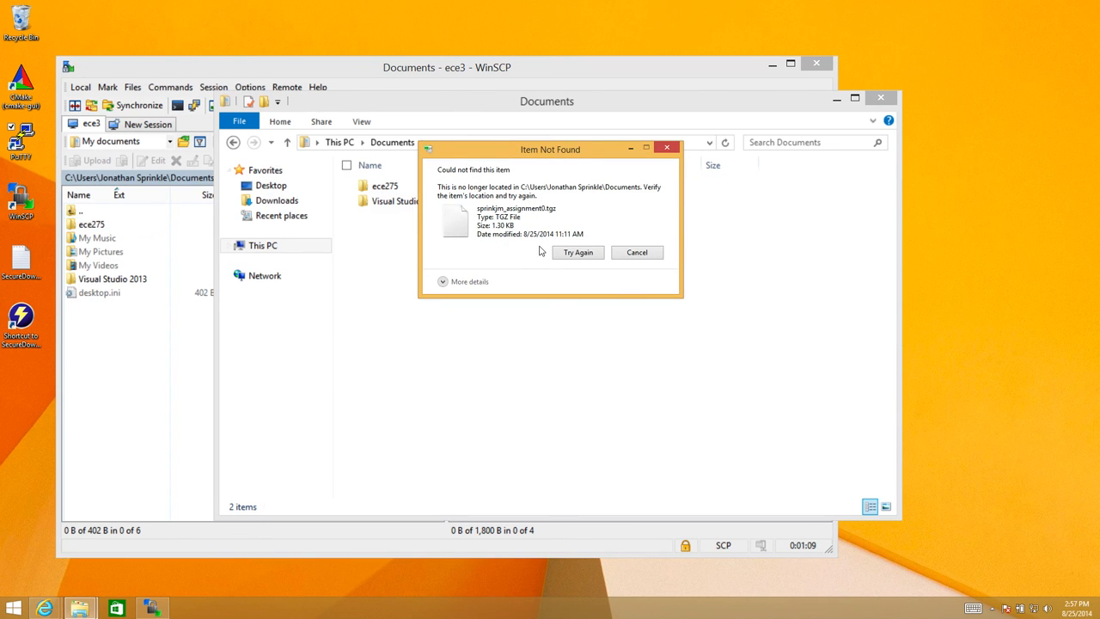
left_click(628, 251)
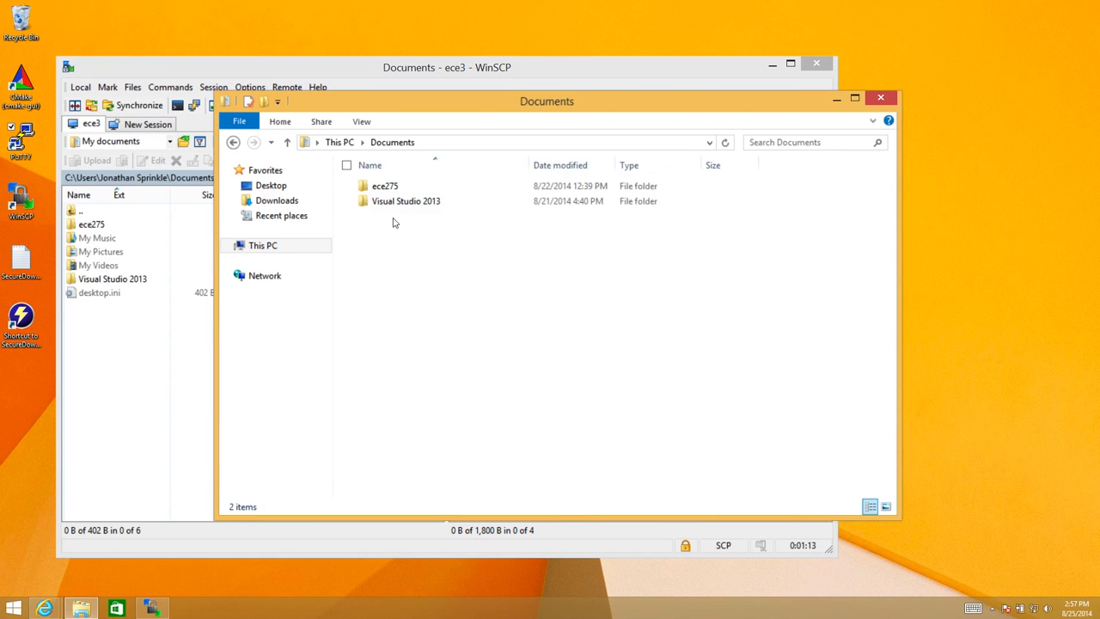
double_click(391, 188)
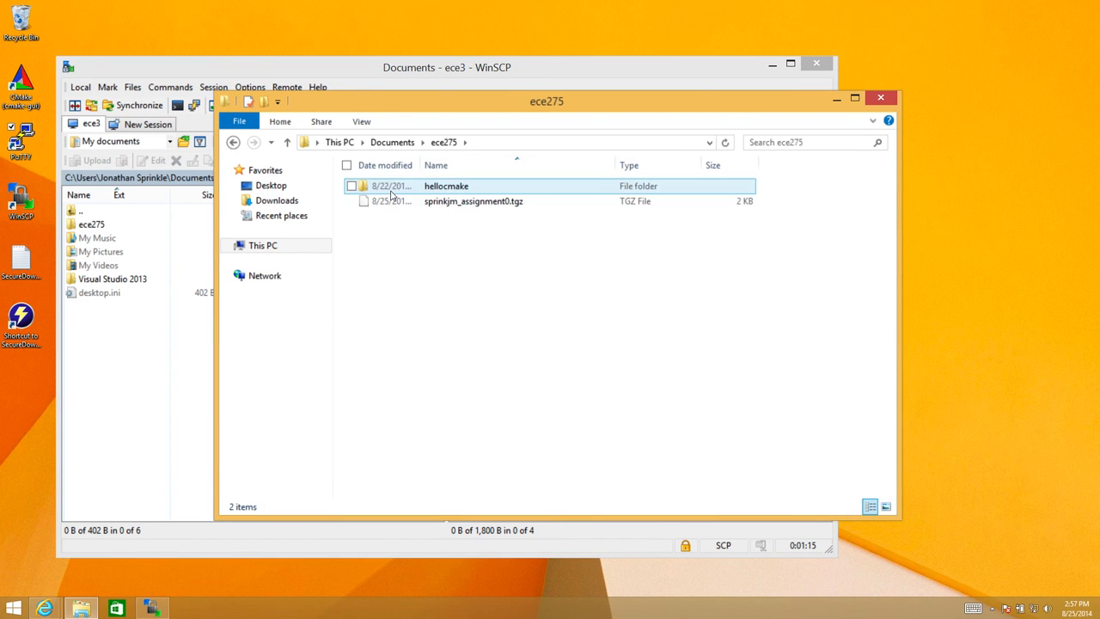
Step: Check which apps are offered for opening the assignment0 .tgz archive, including the additional options, without choosing one
left_click(513, 203)
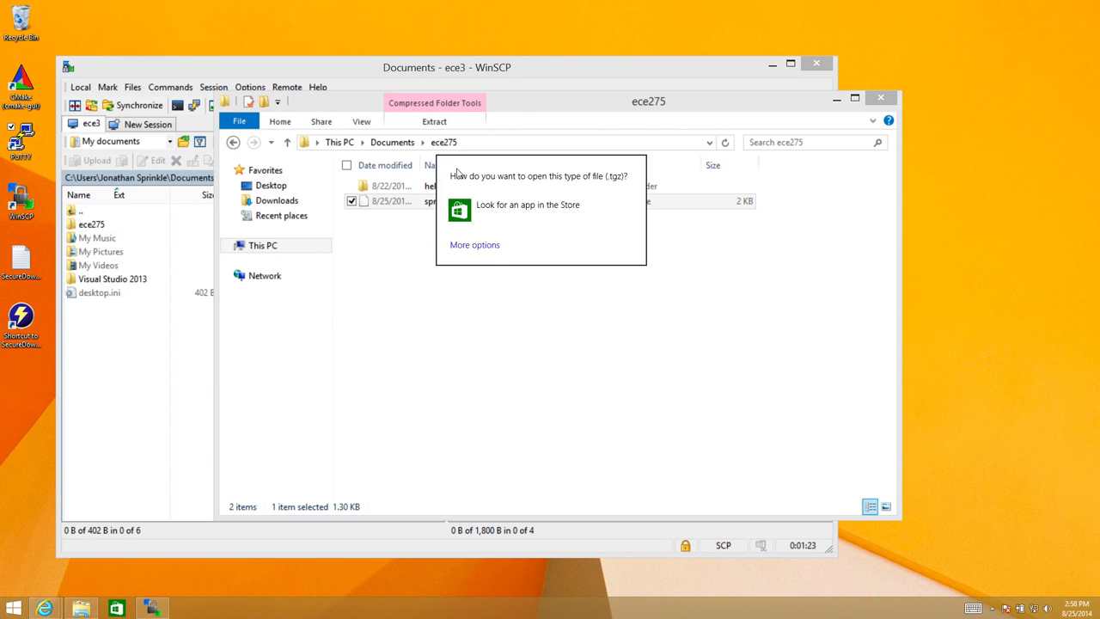
left_click(481, 251)
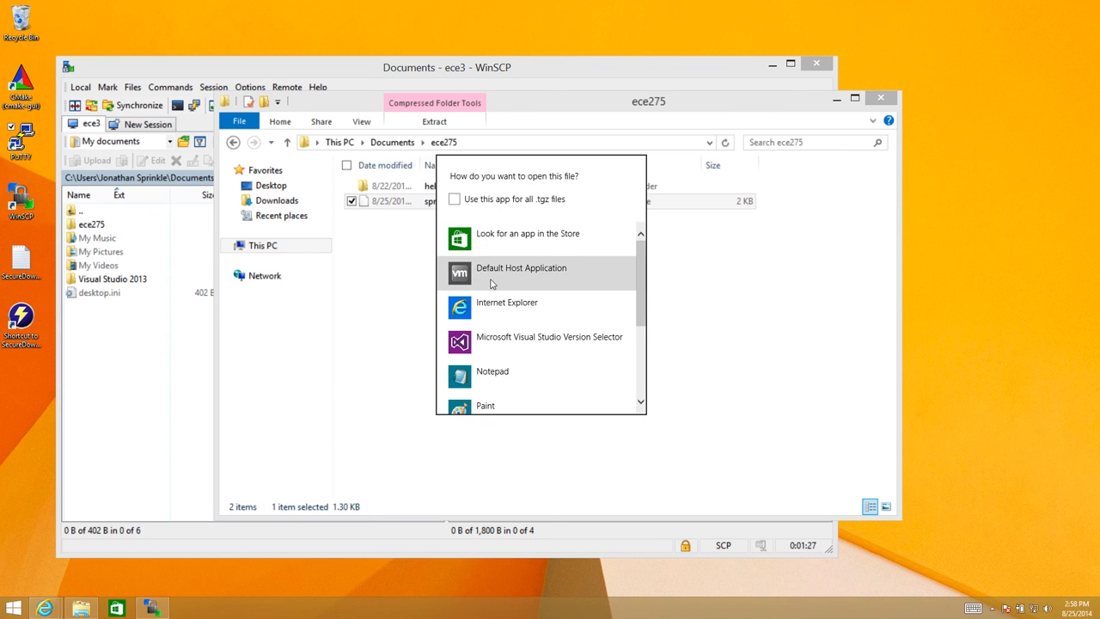
scroll(537, 286, "down", 4)
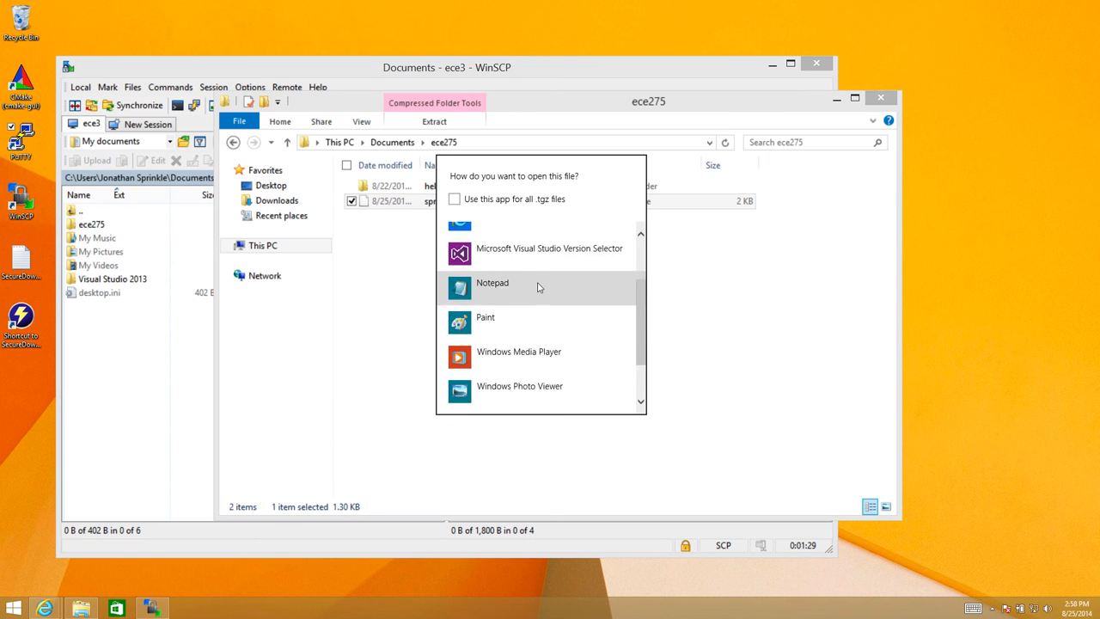
scroll(544, 283, "up", 4)
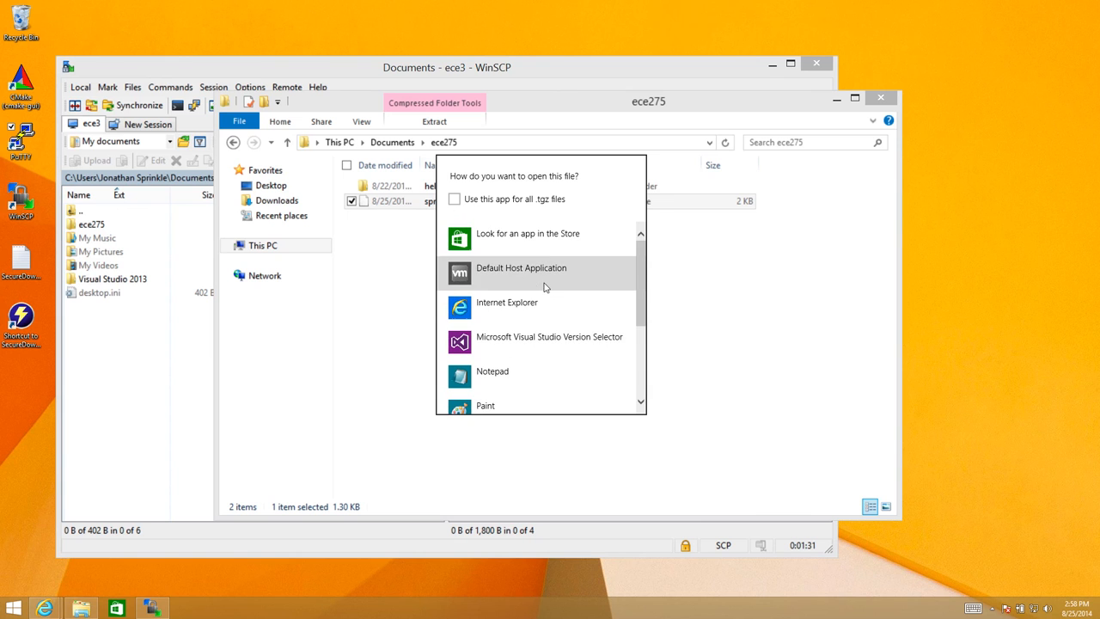
left_click(729, 254)
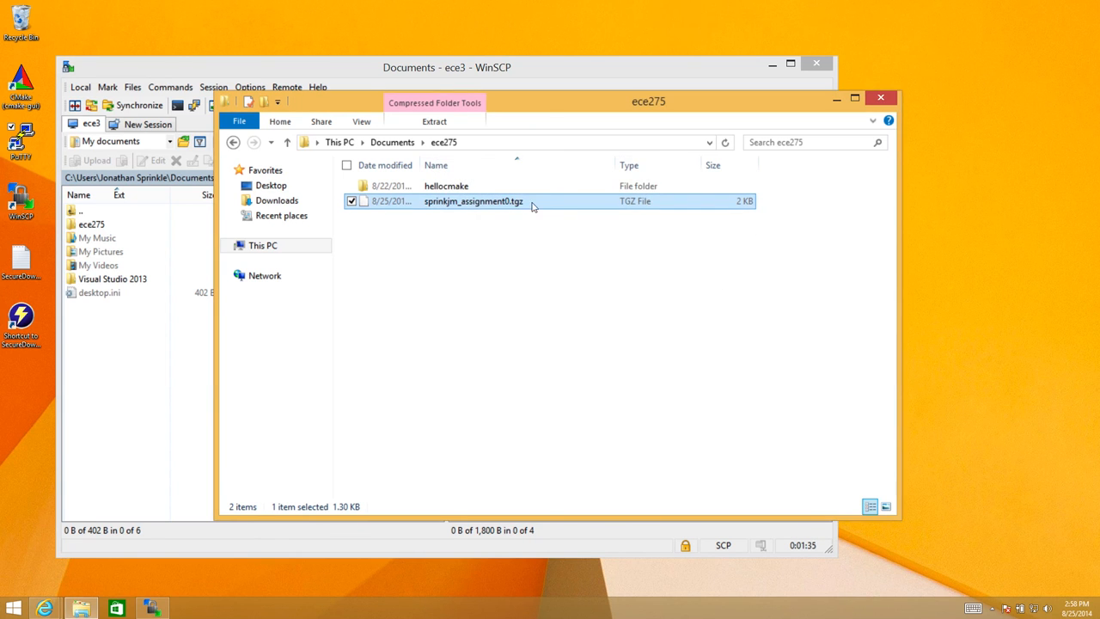